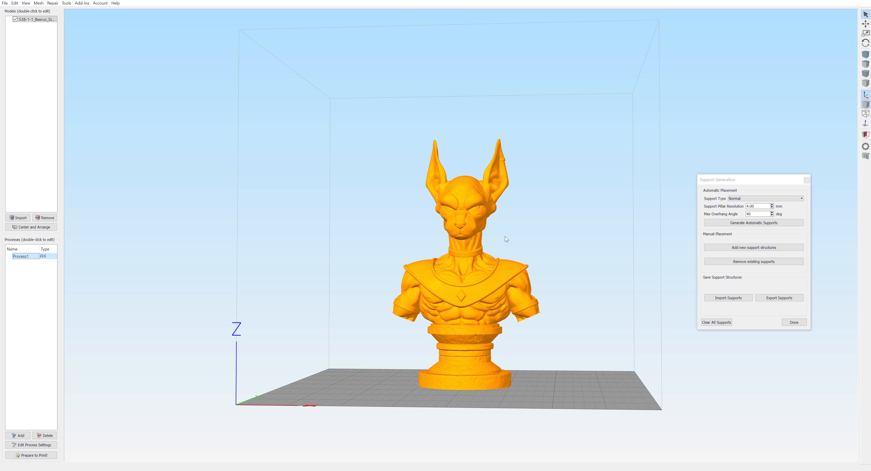
Generate automatic Normal supports for the bust, inspect them around the model and clear them all
left_click_drag(565, 264, 566, 266)
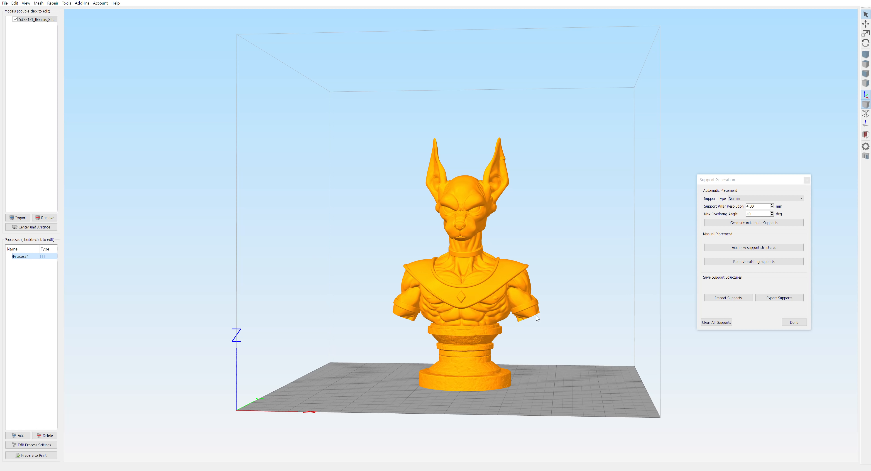
mouse_move(315, 315)
left_mouse_down()
mouse_move(307, 302)
mouse_move(307, 313)
left_mouse_up()
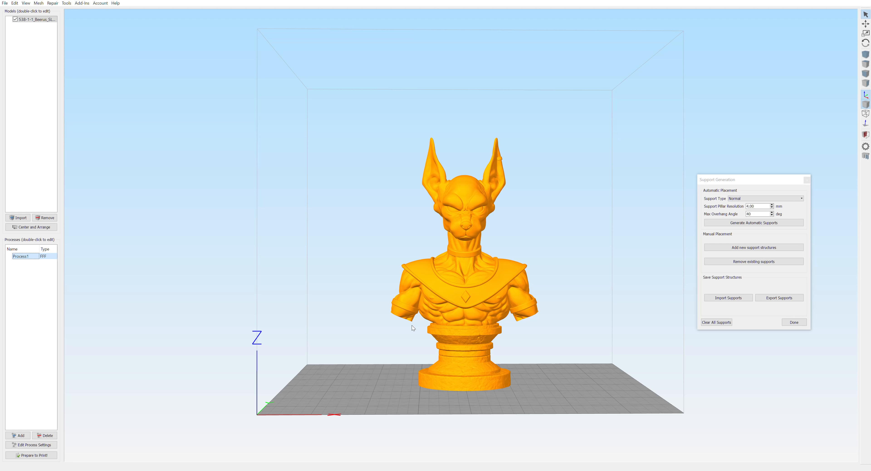
left_click(763, 224)
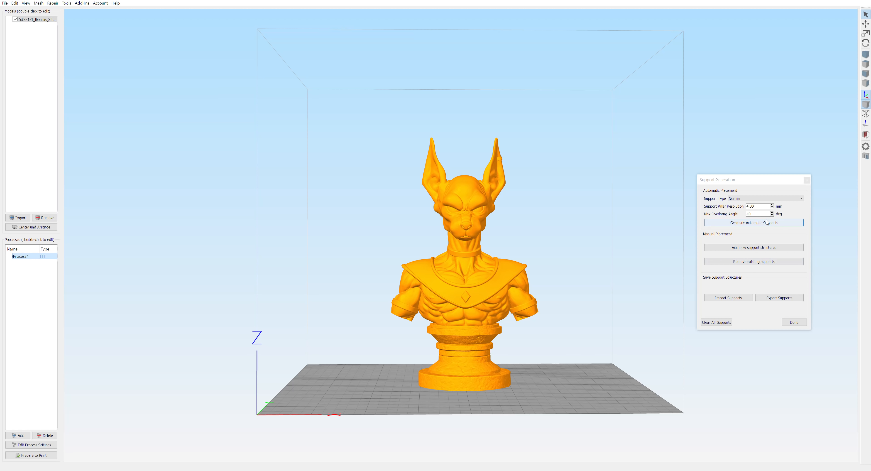
left_click_drag(491, 311, 400, 329)
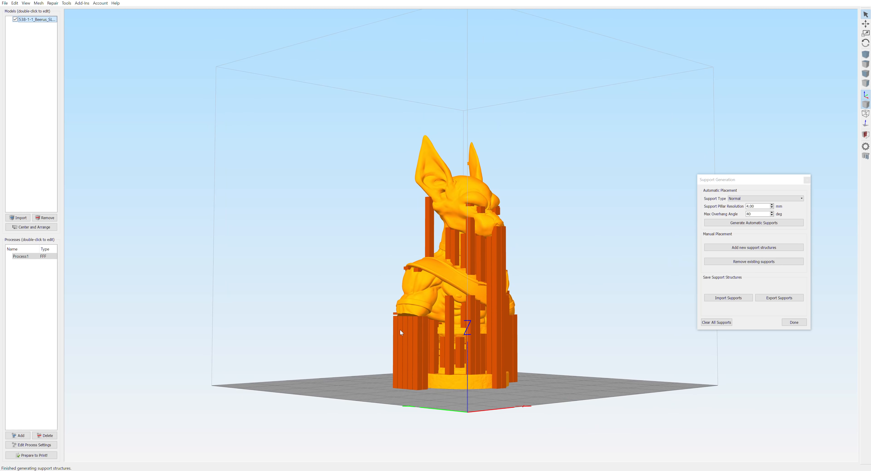
left_click_drag(529, 367, 438, 333)
left_click(717, 322)
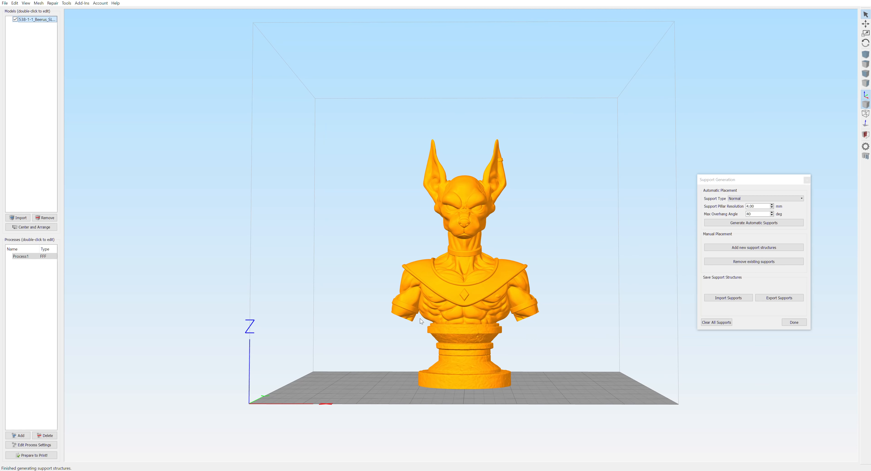
left_click_drag(454, 326, 441, 326)
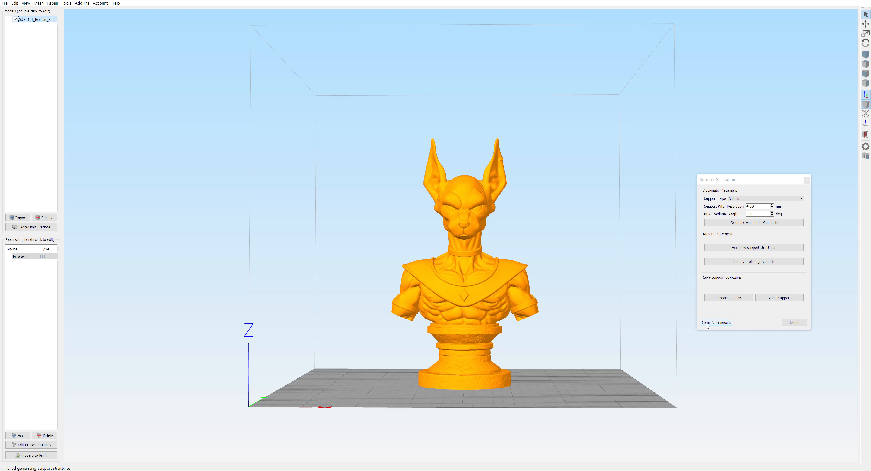
Generate automatic supports for the whole bust again and inspect them from the side and front
left_click(744, 225)
left_click_drag(580, 310, 521, 349)
left_click_drag(506, 208, 396, 280)
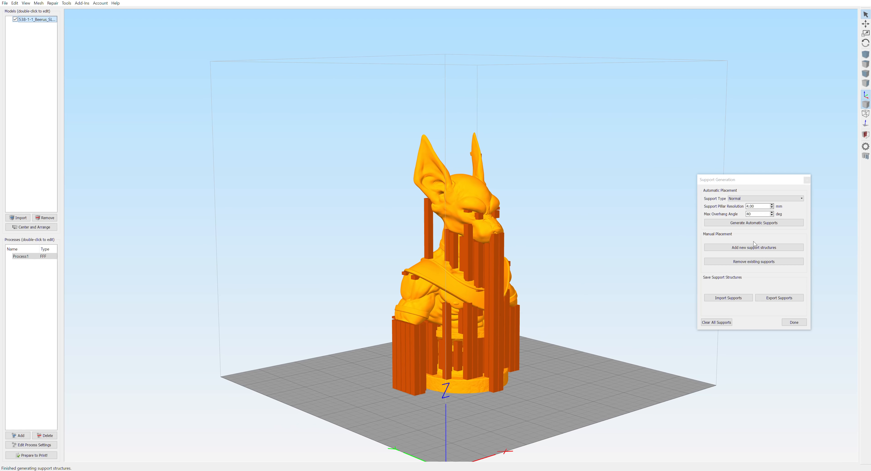
left_click(750, 215)
left_click_drag(380, 229, 428, 203)
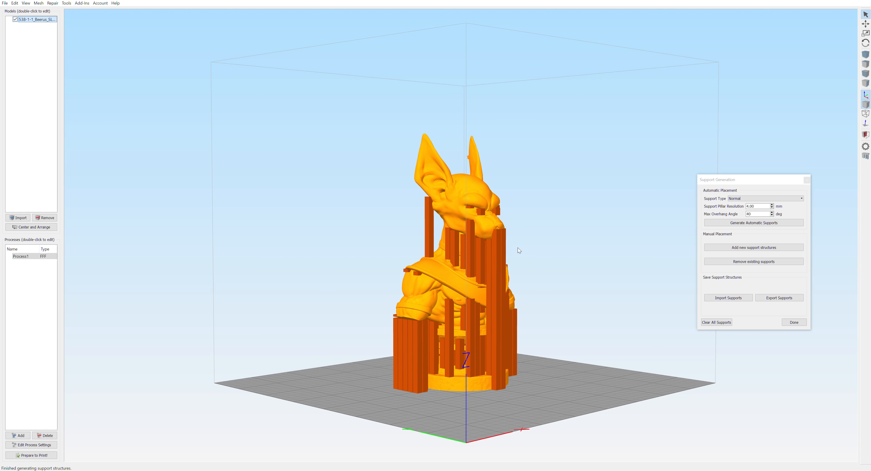
left_click_drag(519, 250, 545, 238)
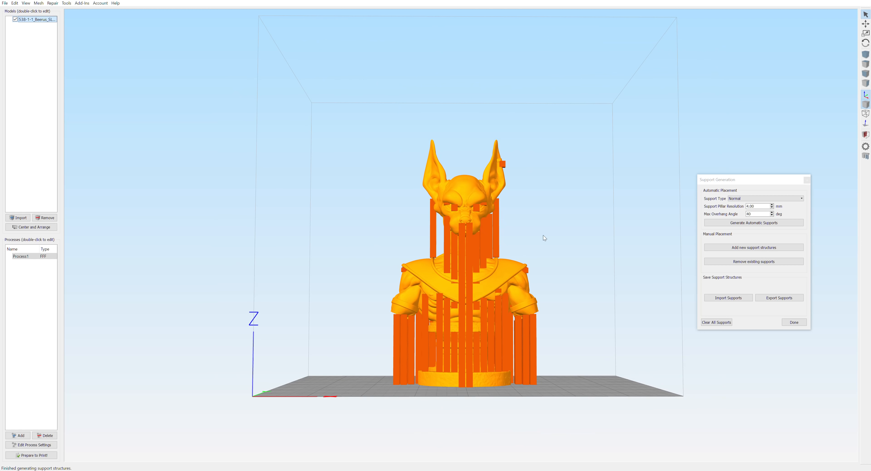
Finish support generation, prepare the print, inspect the toolpath preview of the automatically supported bust and exit the preview
left_click(793, 323)
left_click(42, 456)
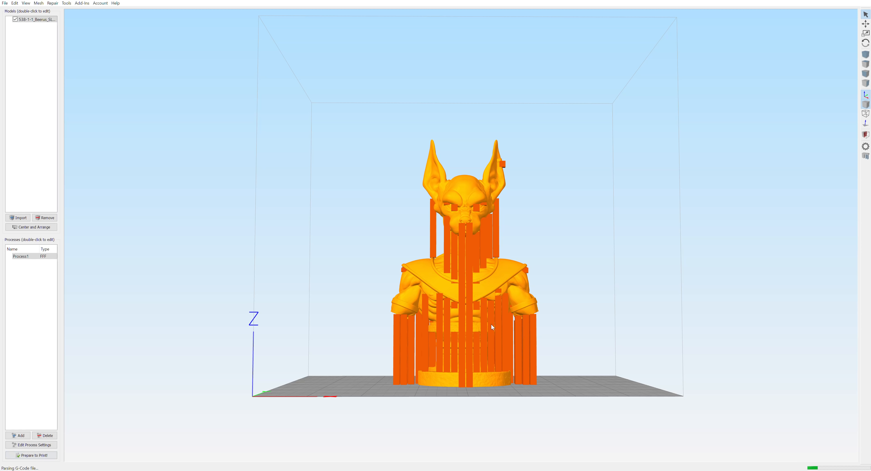
left_click_drag(331, 300, 524, 297)
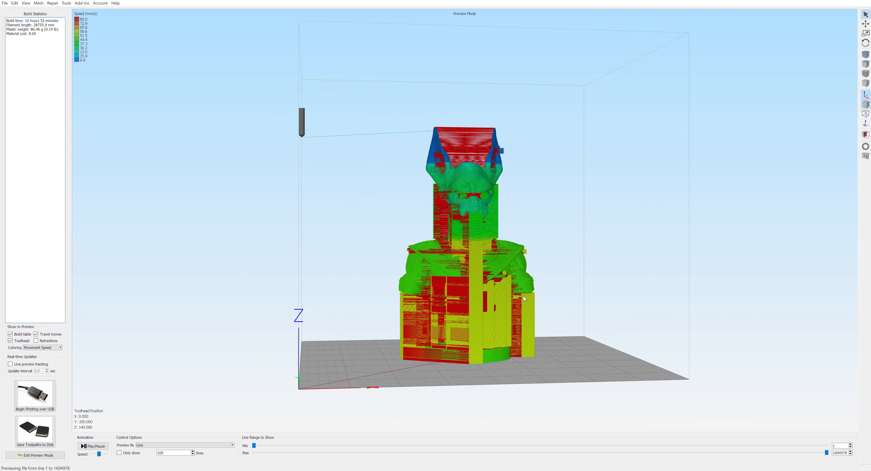
left_click_drag(499, 330, 494, 335)
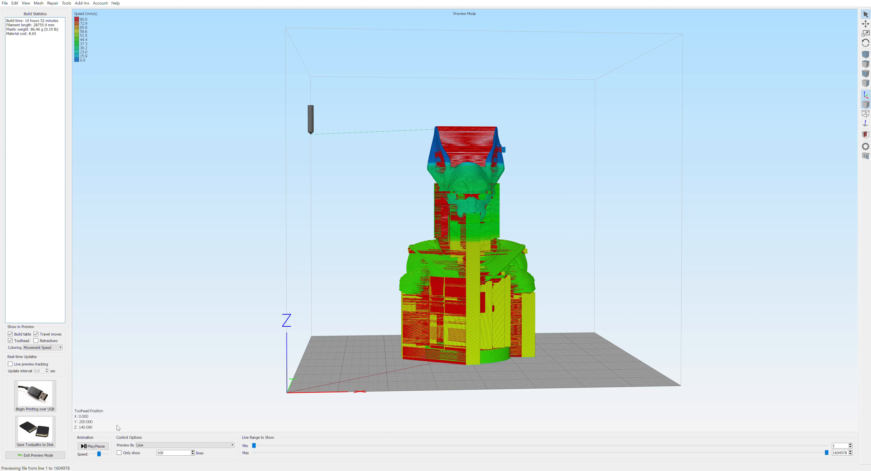
left_click(35, 454)
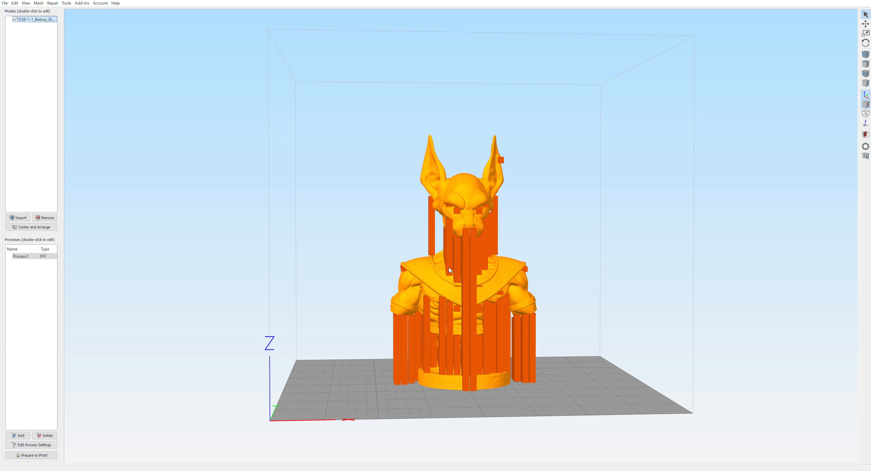
Open the bust's model settings and clear all of its automatically generated supports
double_click(449, 268)
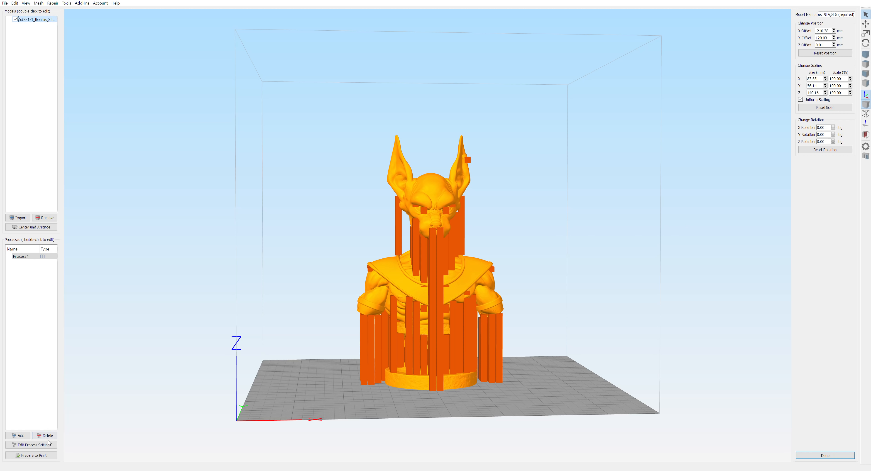
left_click_drag(279, 343, 340, 324)
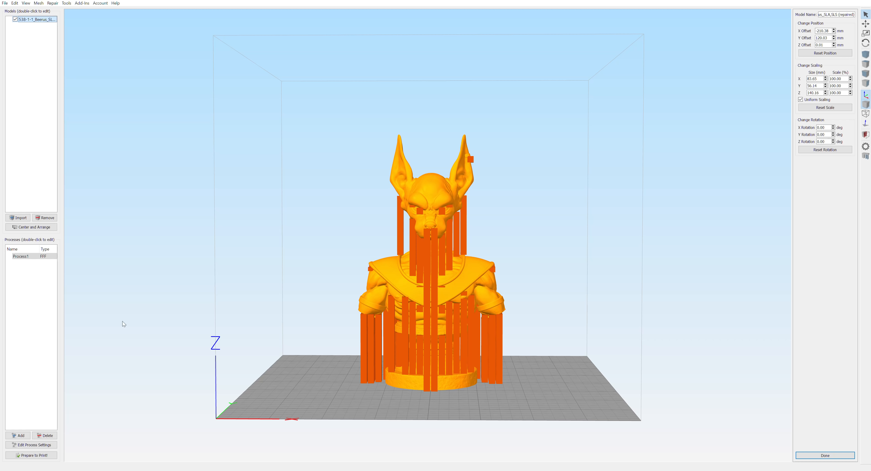
left_click_drag(349, 311, 437, 309)
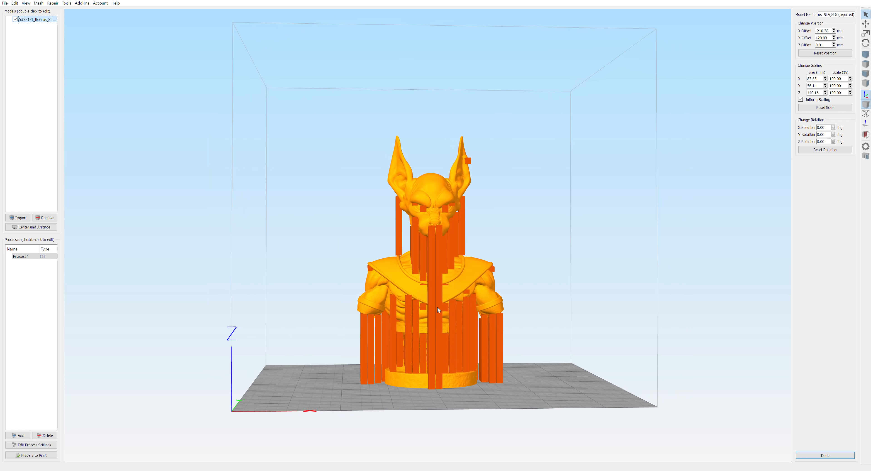
left_click(865, 156)
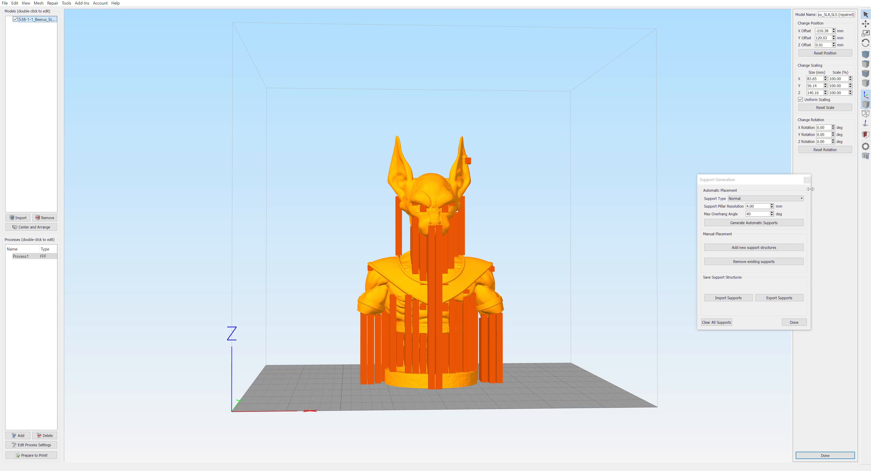
left_click(717, 322)
left_click_drag(548, 352, 505, 341)
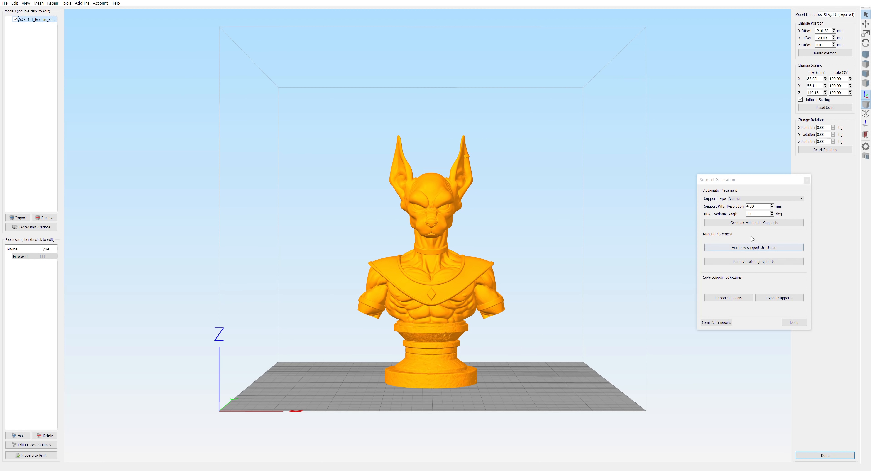
Begin manual support placement and put the first pillars on the build plate under the bust's right arm stump
left_click(754, 248)
left_click_drag(369, 400, 384, 390)
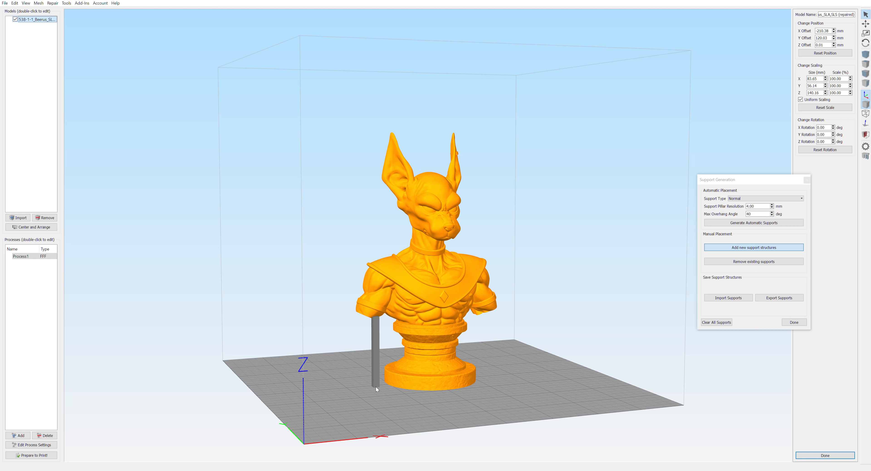
left_click(378, 382)
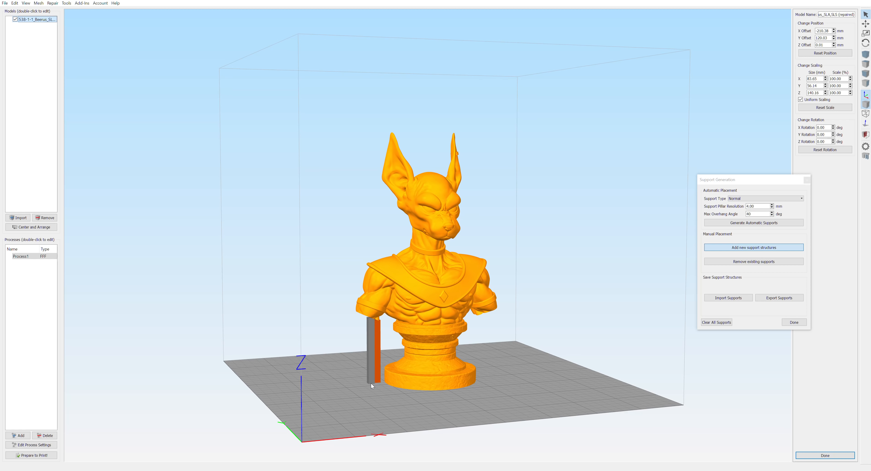
left_click(363, 383)
left_click(361, 384)
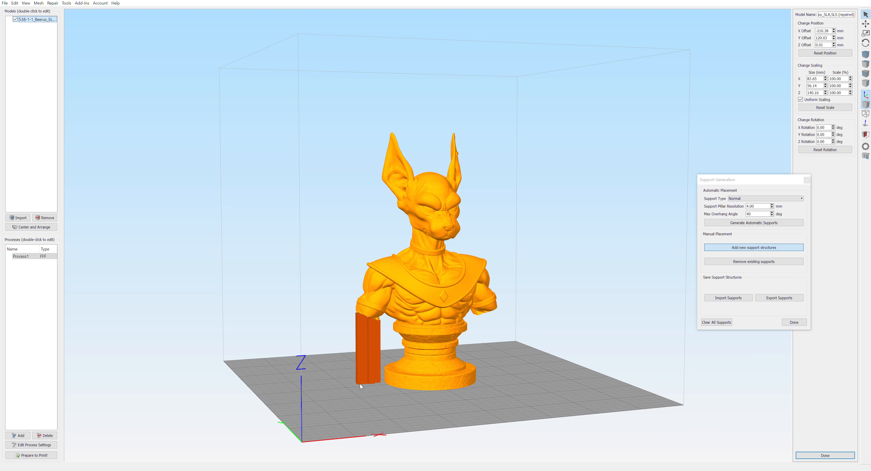
Add more support pillars beside the existing ones along the underside of the right arm stump
left_click_drag(361, 384, 403, 397)
right_click_drag(384, 394, 399, 404)
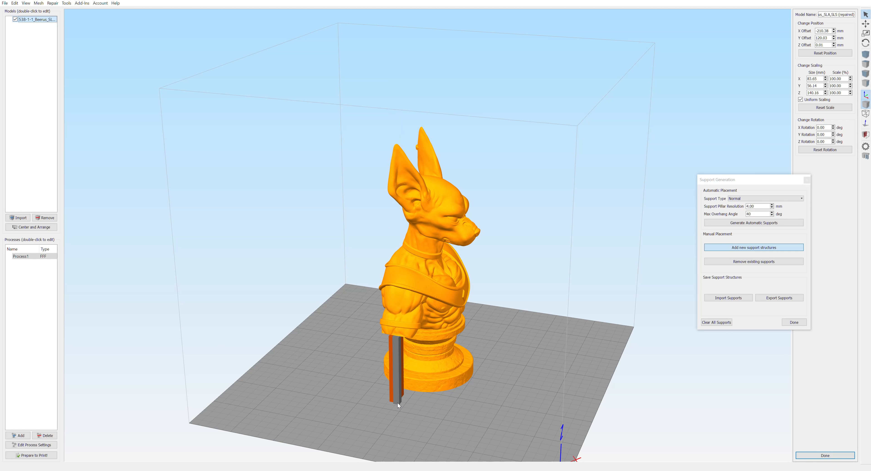
left_click(402, 402)
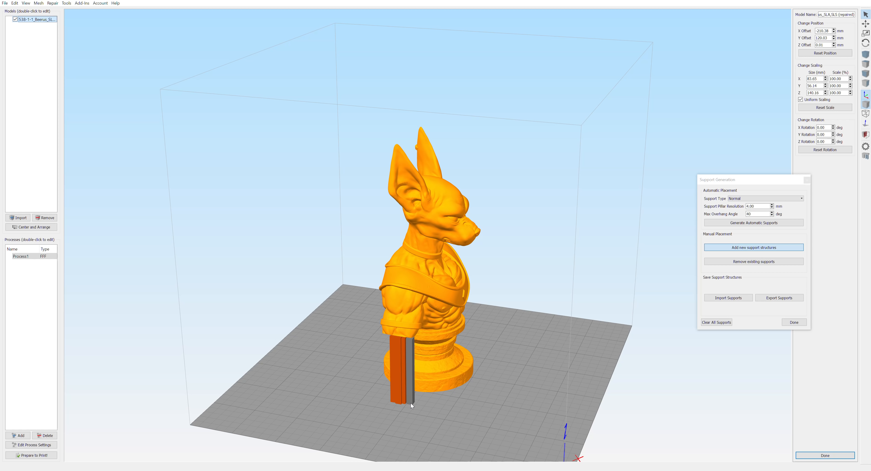
left_click(409, 403)
left_click(389, 399)
left_click_drag(373, 402, 435, 404)
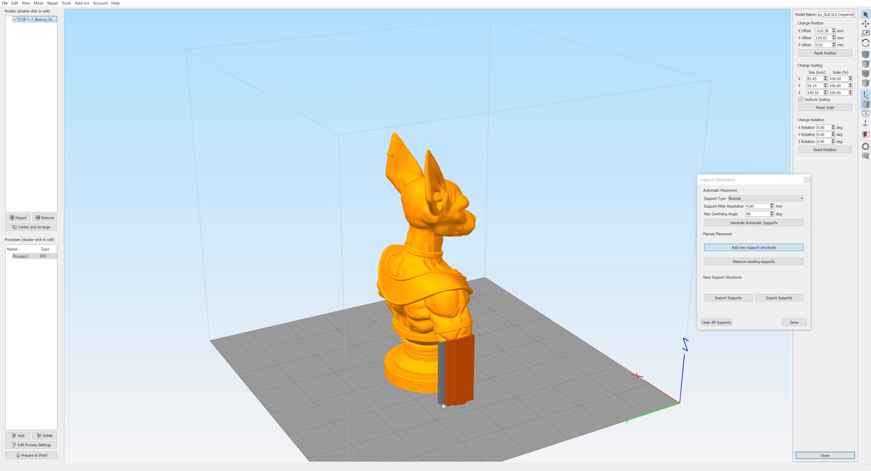
Fill the remaining unsupported areas beneath the right arm stump with pillars, checking coverage from below
left_click_drag(510, 401, 494, 267)
left_click(487, 365)
left_click(491, 369)
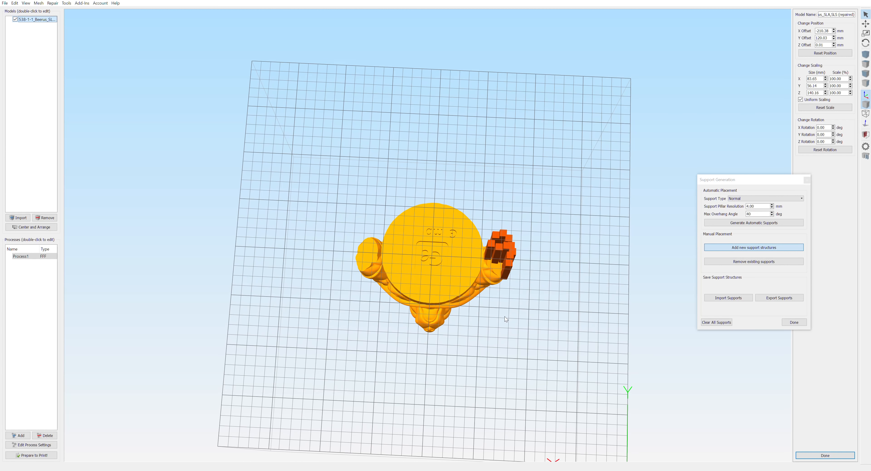
left_click(490, 266)
left_click(496, 269)
left_click(499, 273)
Place a cluster of support pillars covering the underside of the bust's left arm stump
left_click_drag(552, 232, 429, 350)
left_click_drag(523, 392, 499, 373)
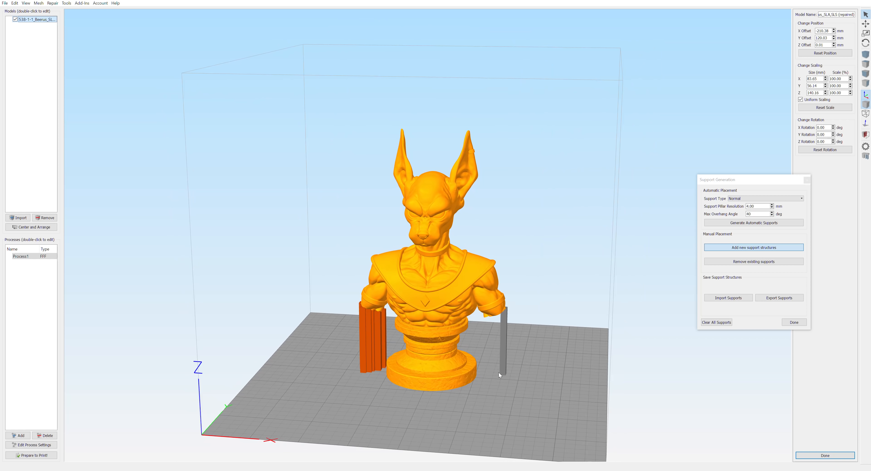
left_click(484, 375)
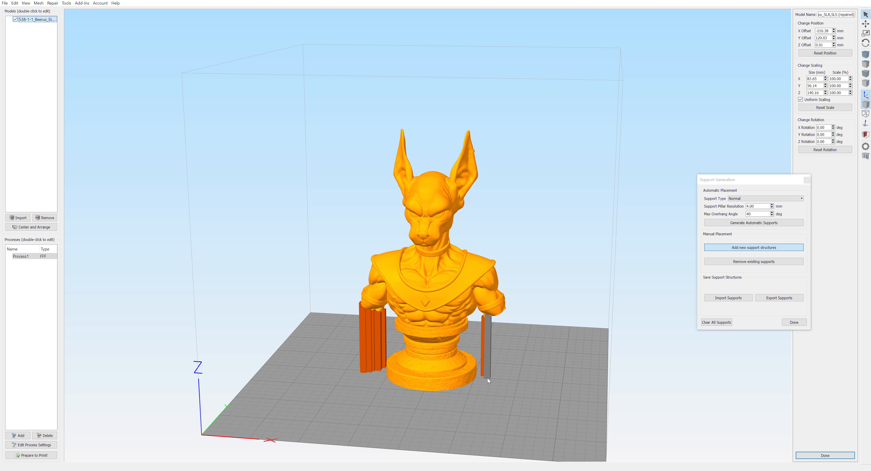
left_click_drag(488, 377, 385, 396)
left_click(442, 402)
left_click(424, 401)
left_click(382, 386)
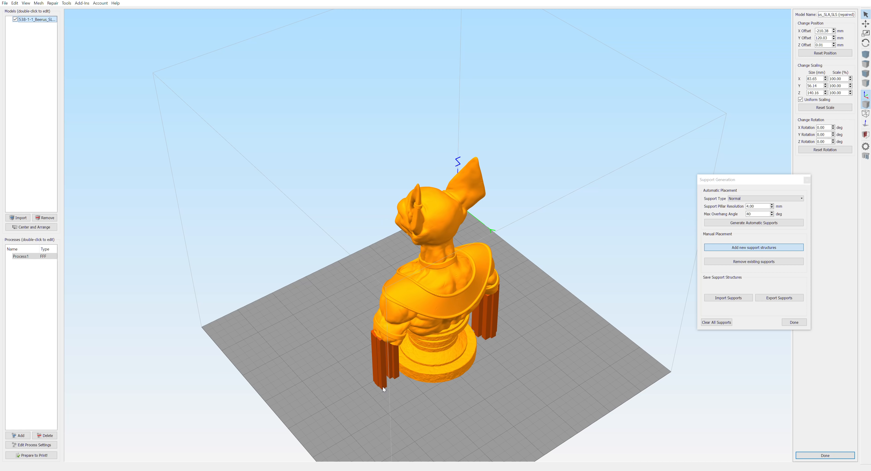
left_click(388, 389)
left_click(390, 390)
left_click(397, 390)
Add support pillars beneath the jaw, between the head's underside and the chest
left_click_drag(409, 408, 617, 342)
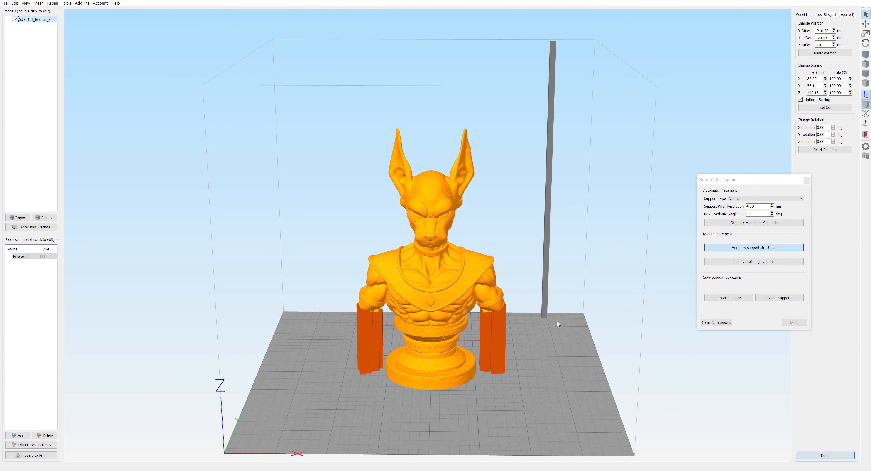
left_click_drag(556, 322, 641, 348)
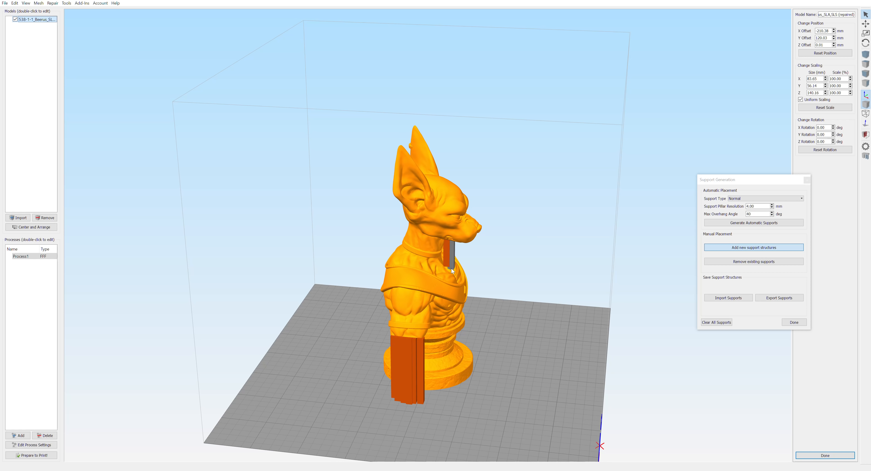
left_click(463, 278)
Undo the misplaced pillar beside the chin and place a tall pillar directly beneath the chin
left_click_drag(504, 304, 422, 267)
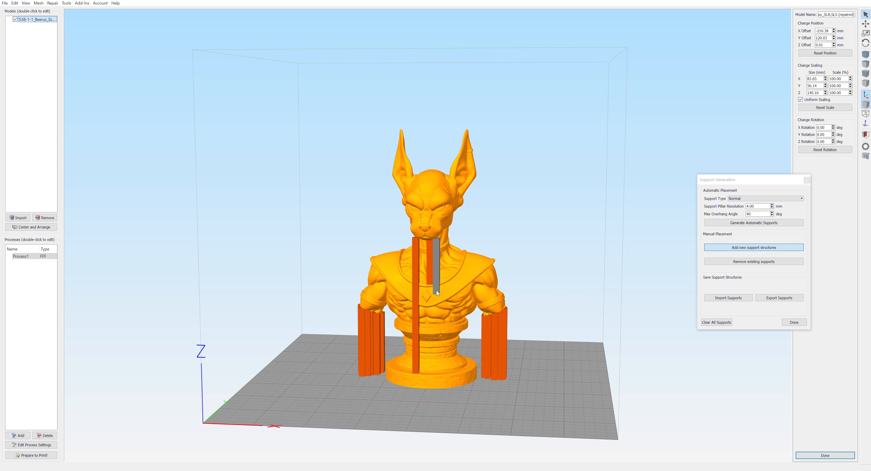
key("ctrl+z")
left_click(424, 241)
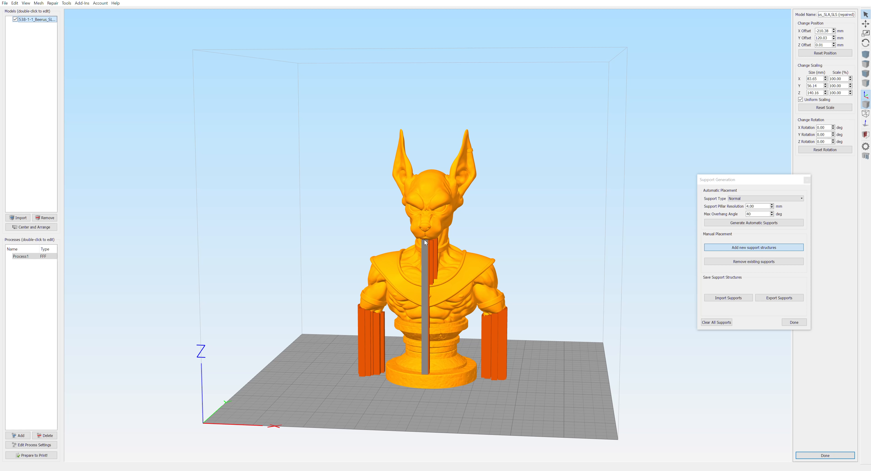
left_click_drag(422, 259, 412, 220)
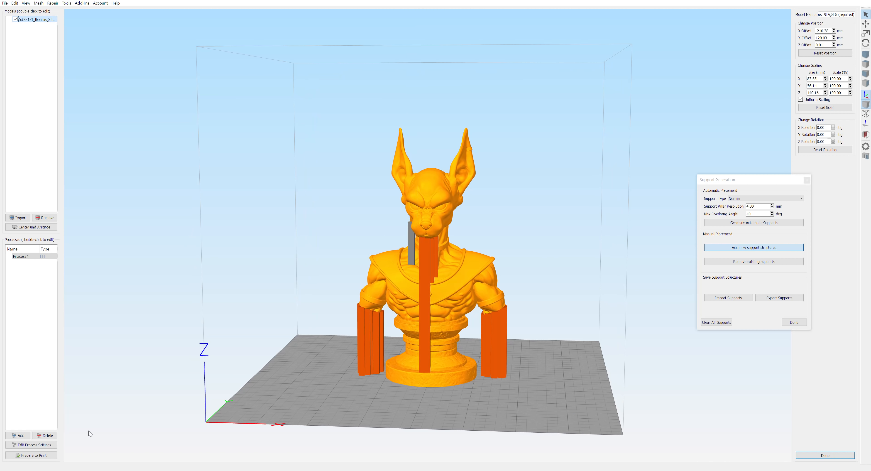
Slice the manually supported bust and inspect the toolpath preview by rotating it and reducing the maximum line shown
left_click(52, 455)
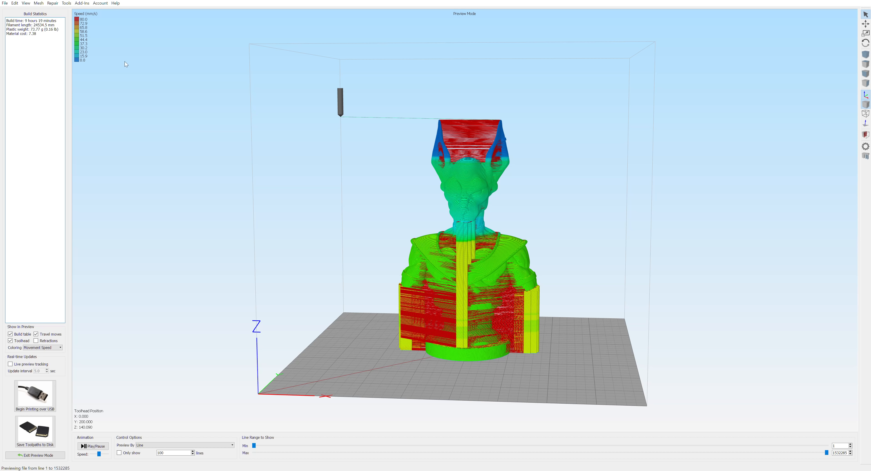
left_click_drag(330, 201, 870, 374)
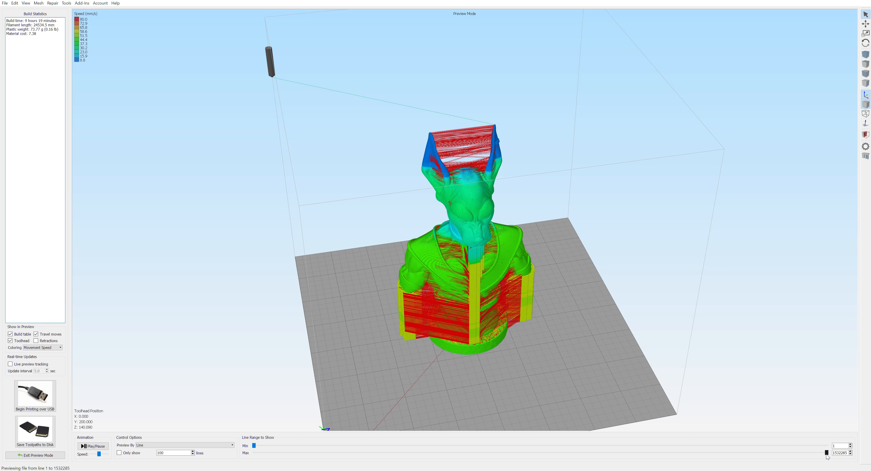
left_click_drag(825, 452, 826, 366)
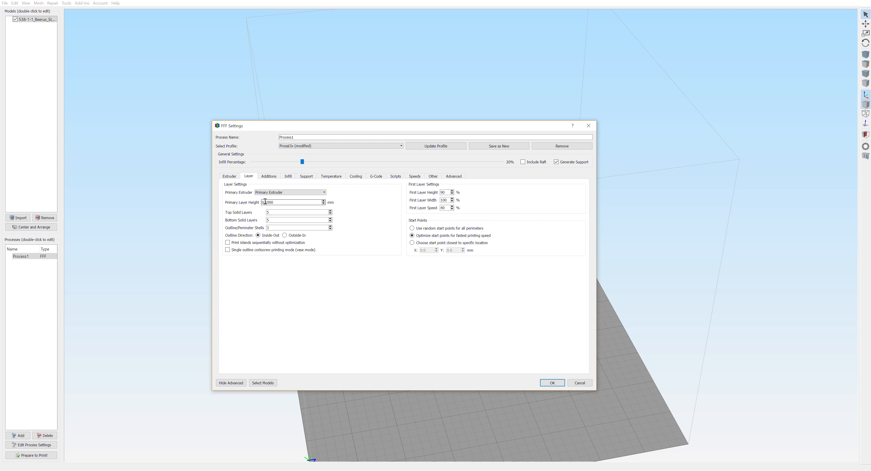
Change Process1's primary layer height, re-slice the bust, and inspect the preview from several angles before leaving it
left_click_drag(264, 202, 285, 200)
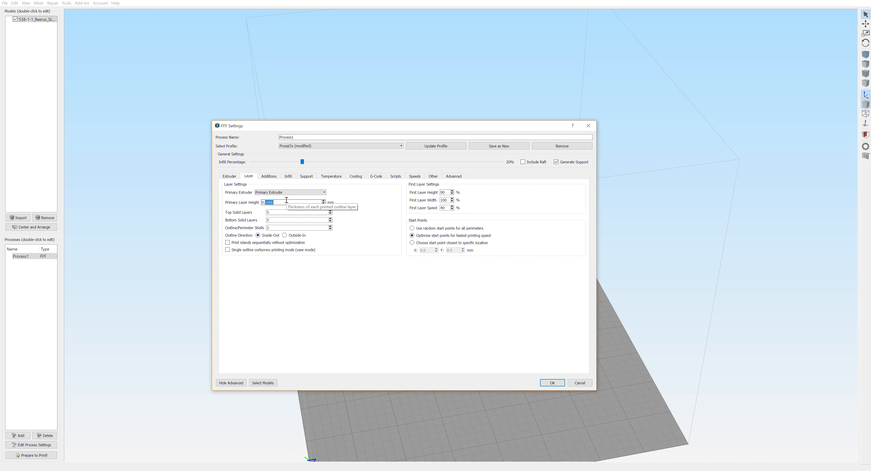
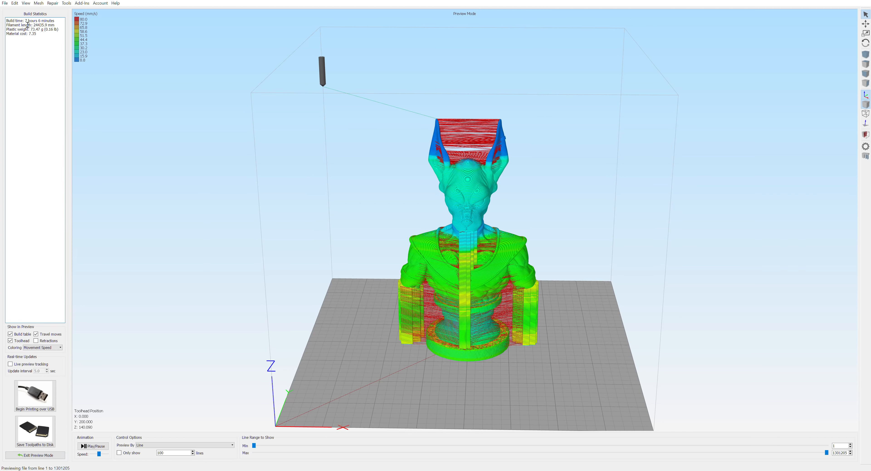
left_click_drag(532, 339, 482, 343)
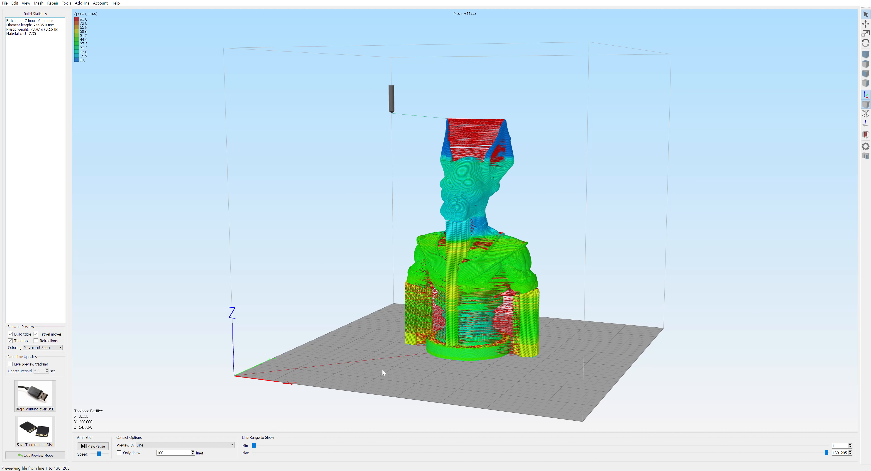
left_click_drag(383, 370, 221, 222)
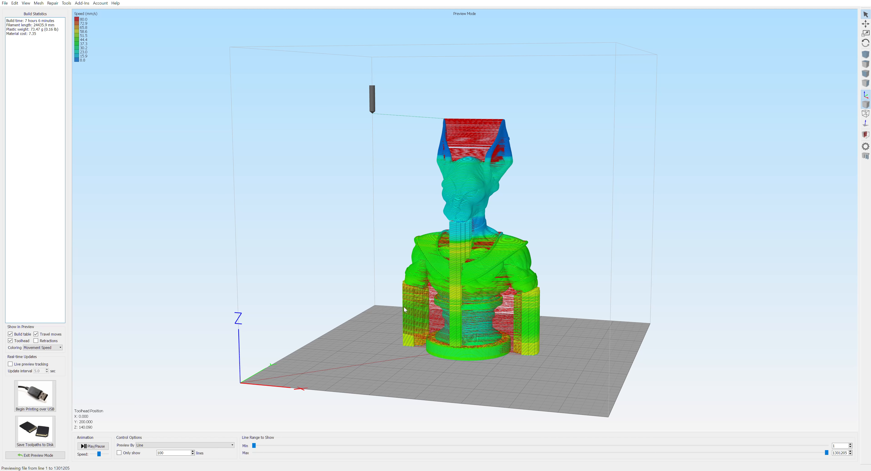
left_click_drag(409, 318, 404, 342)
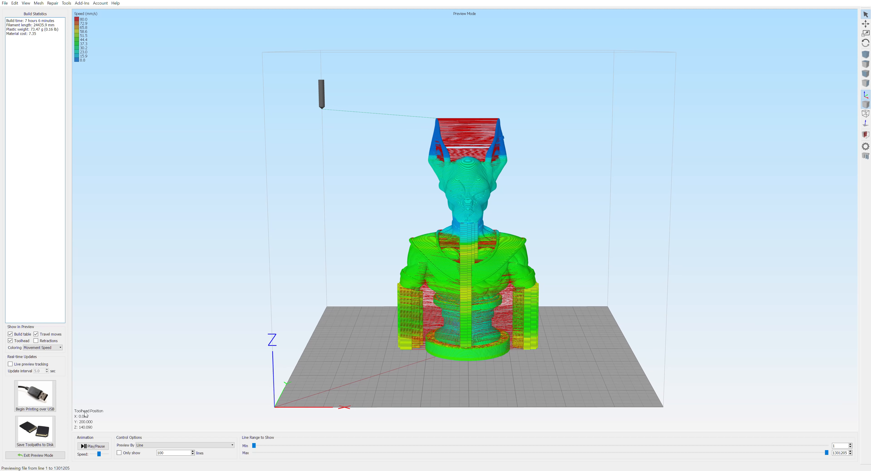
left_click(43, 455)
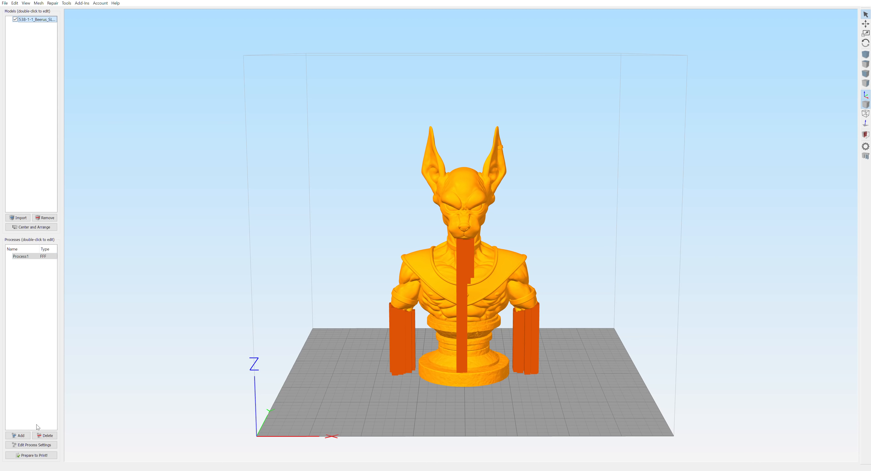
Set Process1's infill percentage to 10% and accept the process settings
double_click(21, 256)
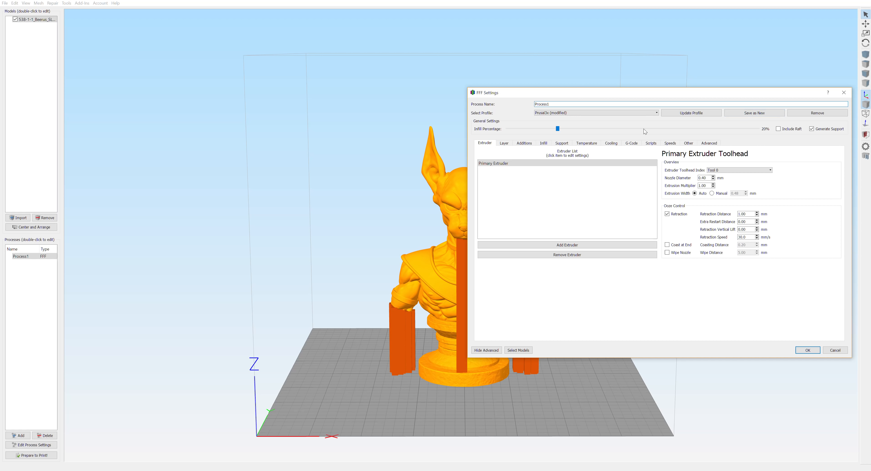
left_click_drag(642, 92, 715, 98)
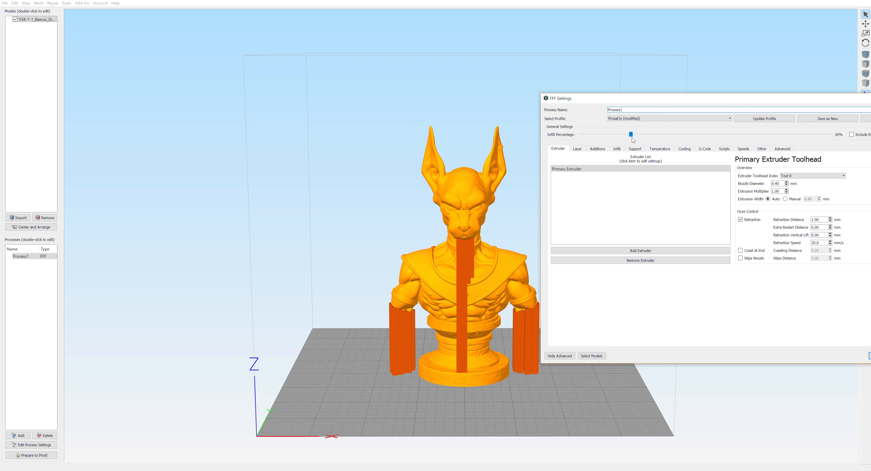
left_click_drag(628, 135, 606, 133)
left_click_drag(771, 97, 743, 92)
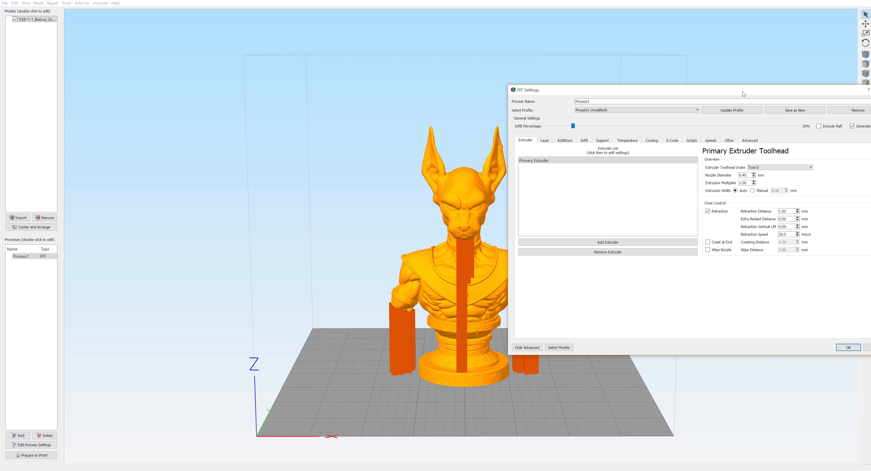
left_click_drag(744, 90, 558, 86)
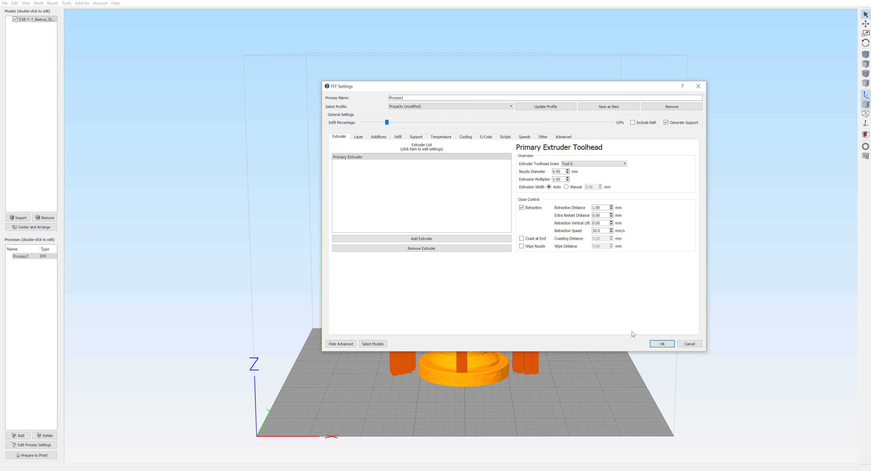
left_click(662, 343)
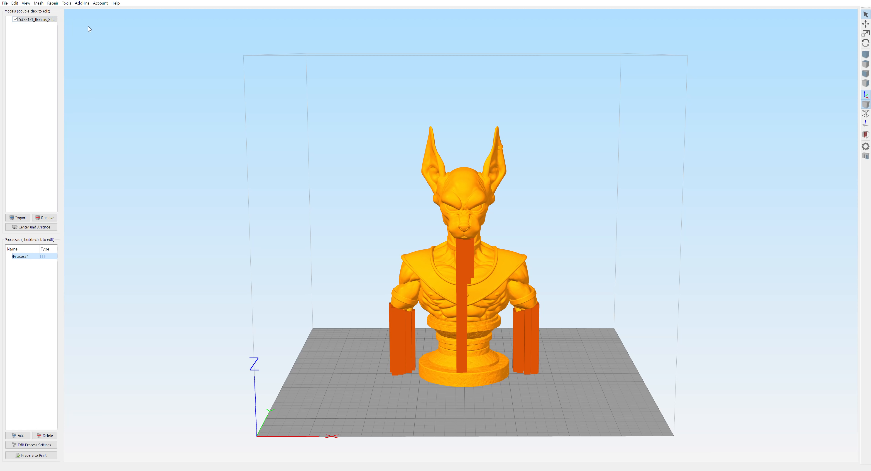
Start the Variable Settings Wizard for Process1 and add a split location at 34.48 mm, just below the arm stumps
left_click(66, 3)
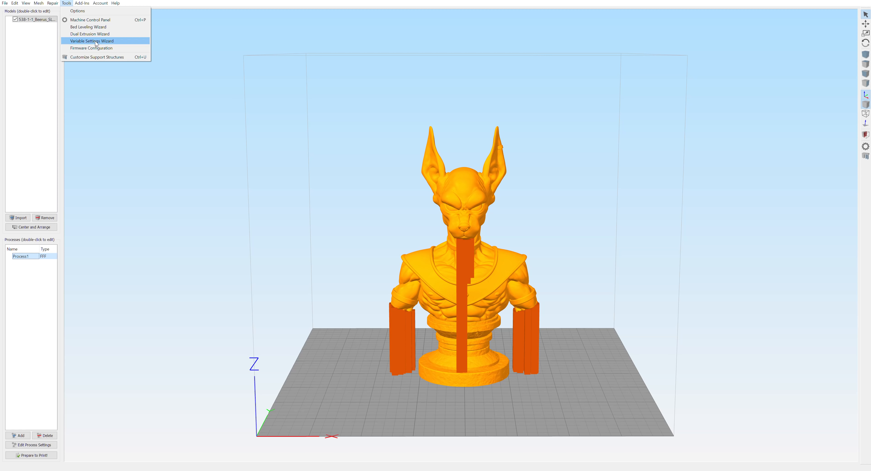
left_click(114, 41)
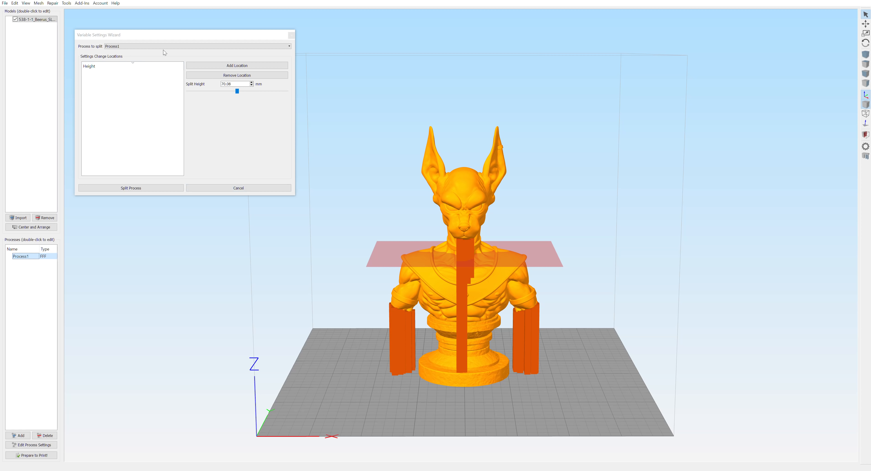
left_click_drag(241, 33, 237, 70)
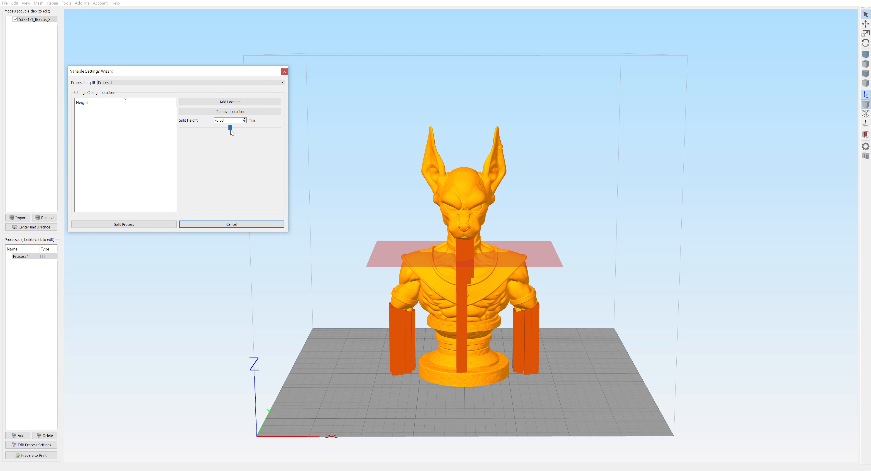
left_click_drag(230, 129, 180, 129)
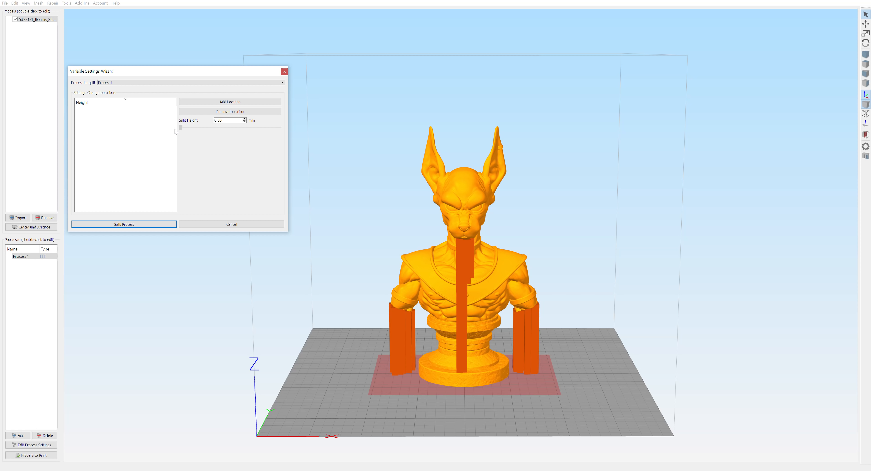
left_click_drag(181, 129, 205, 126)
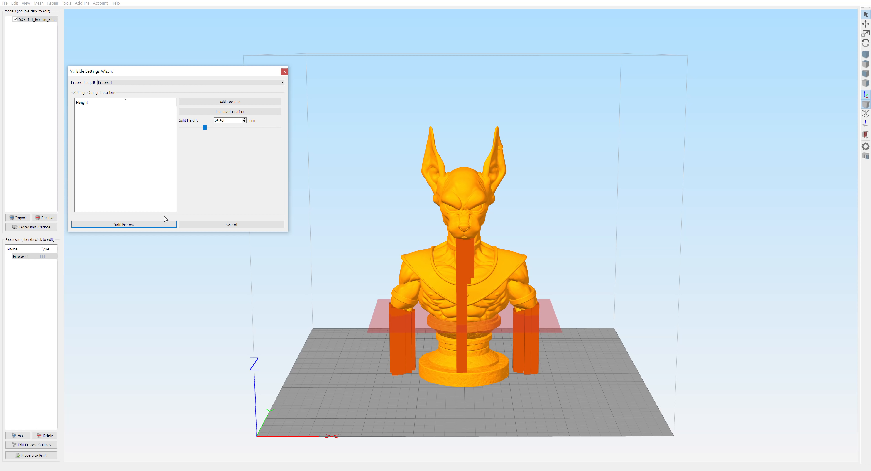
left_click(233, 103)
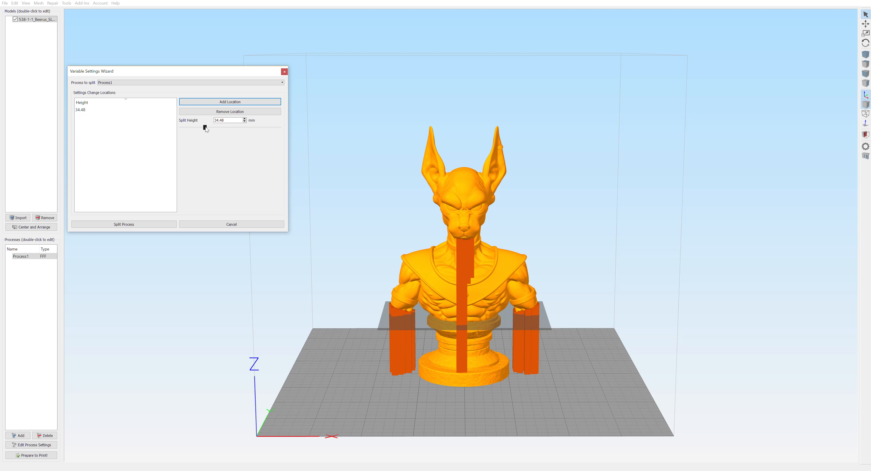
Add a second split location at 81.20 mm, at chin level, and split the process at both heights
left_click_drag(206, 128, 236, 128)
left_click_drag(325, 120, 278, 105)
left_click_drag(236, 129, 237, 127)
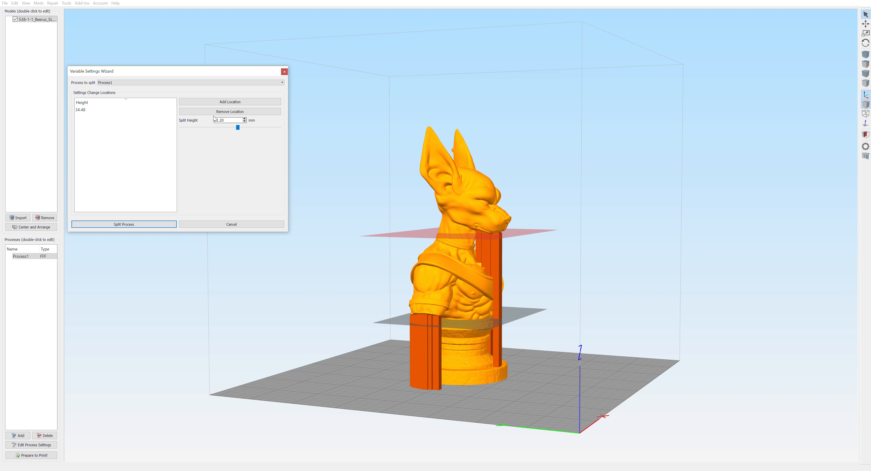
left_click(231, 102)
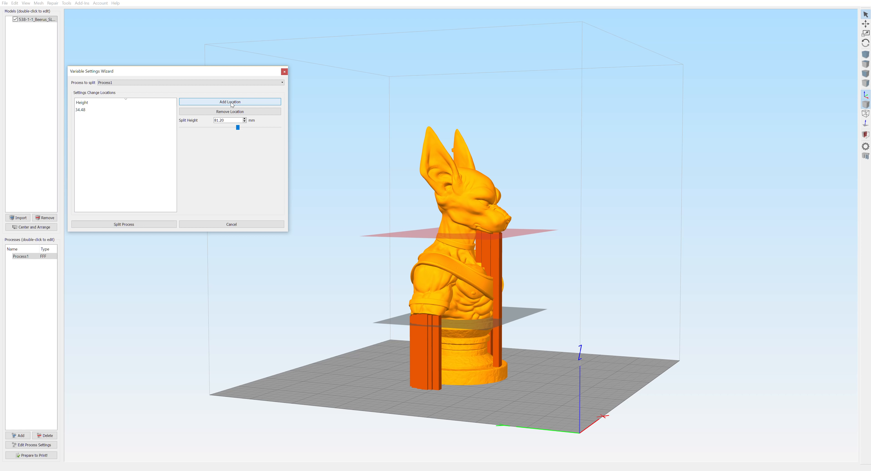
left_click_drag(663, 321, 506, 330)
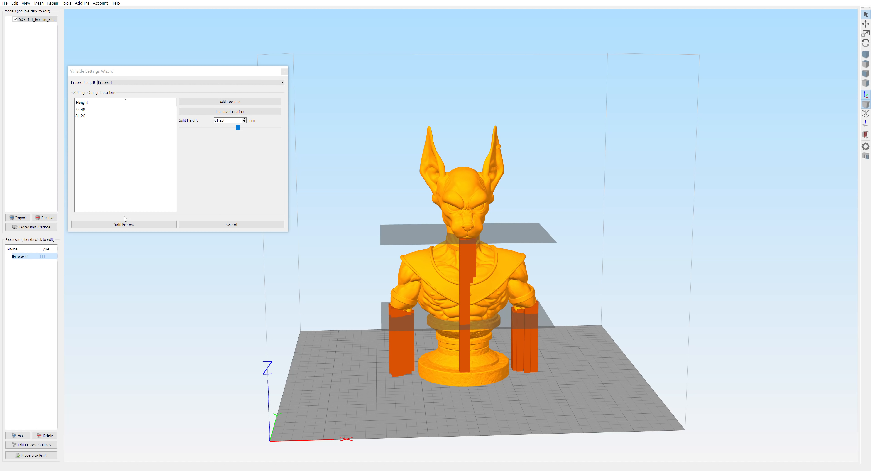
left_click(126, 224)
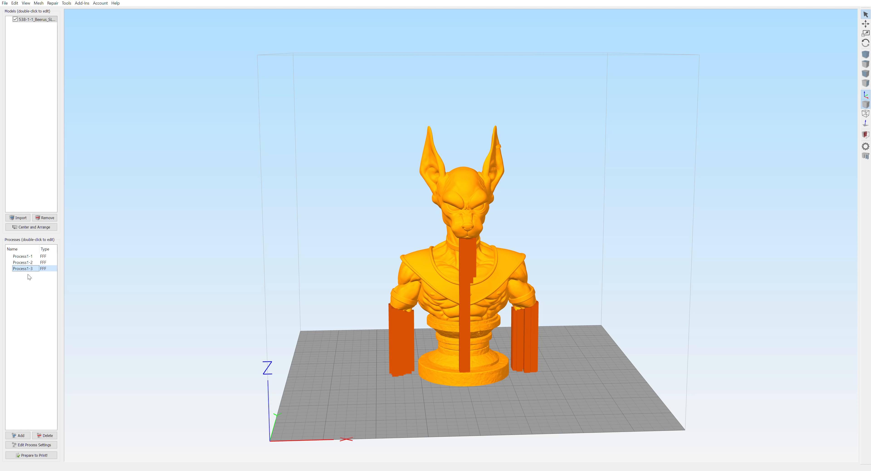
Slice only Process1-1 with continuous layer-by-layer printing and preview the bust's lowest section
left_click(34, 257)
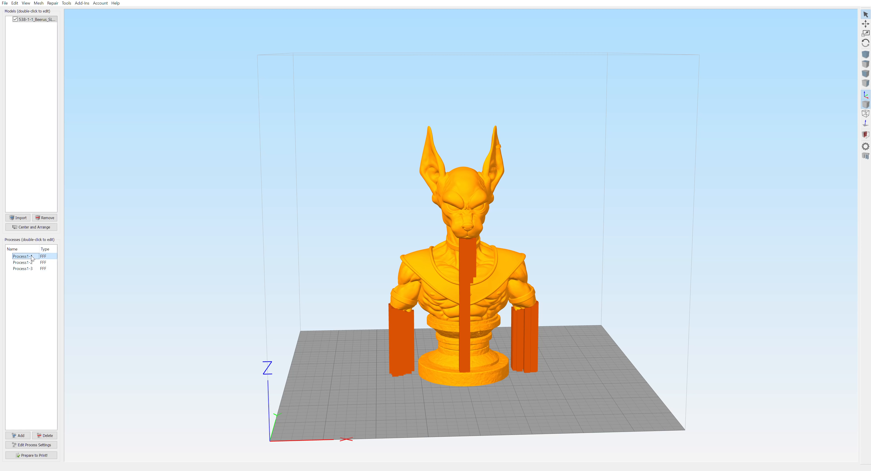
left_click(44, 457)
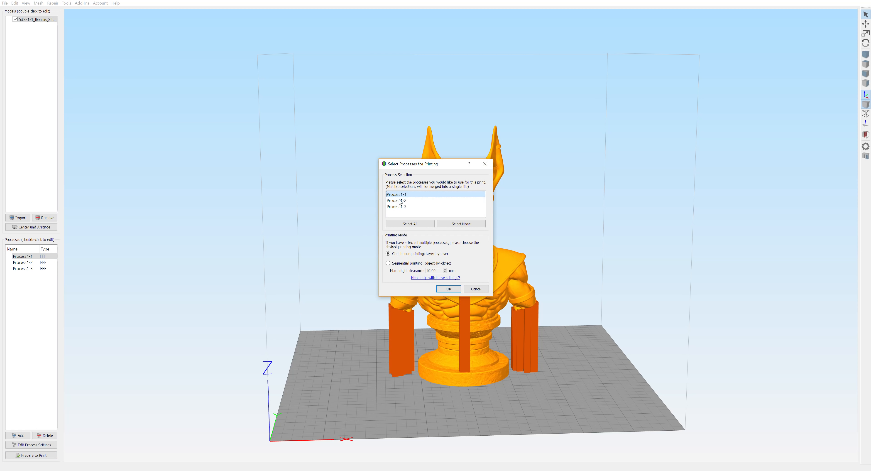
left_click(450, 289)
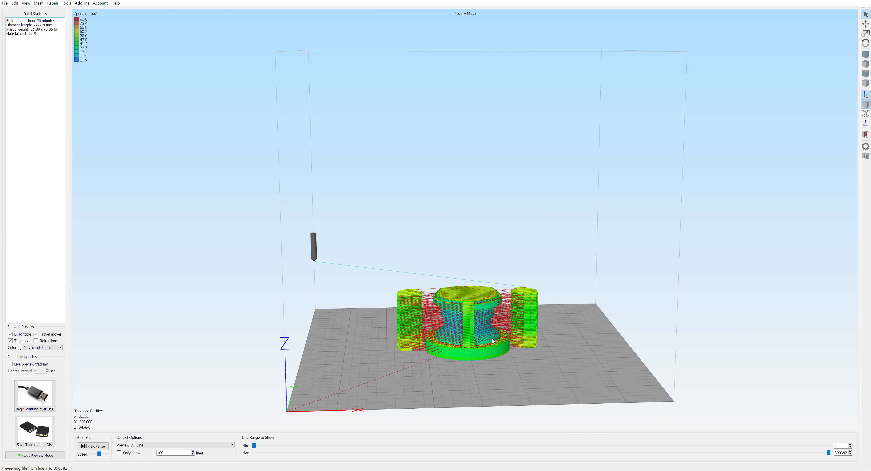
left_click(60, 455)
left_click(36, 264)
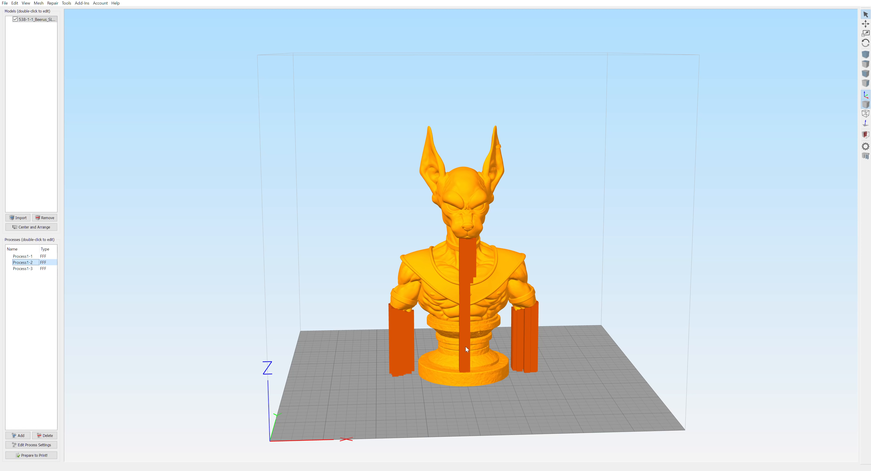
left_click(55, 269)
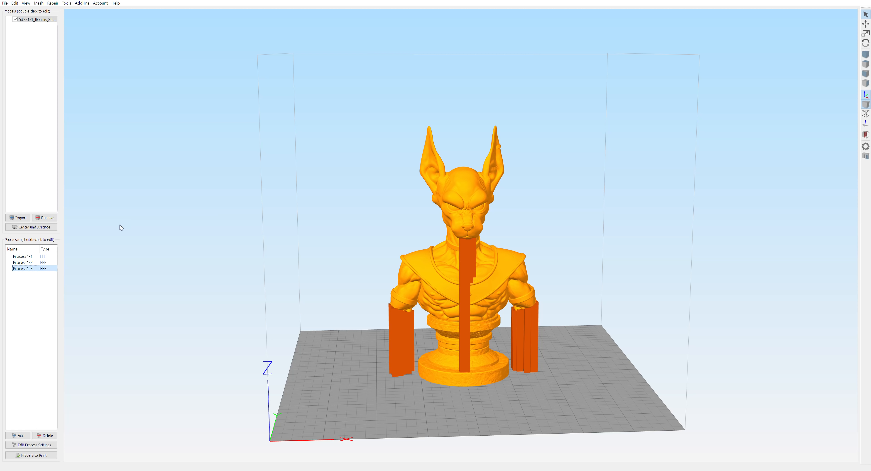
left_click_drag(204, 293, 102, 281)
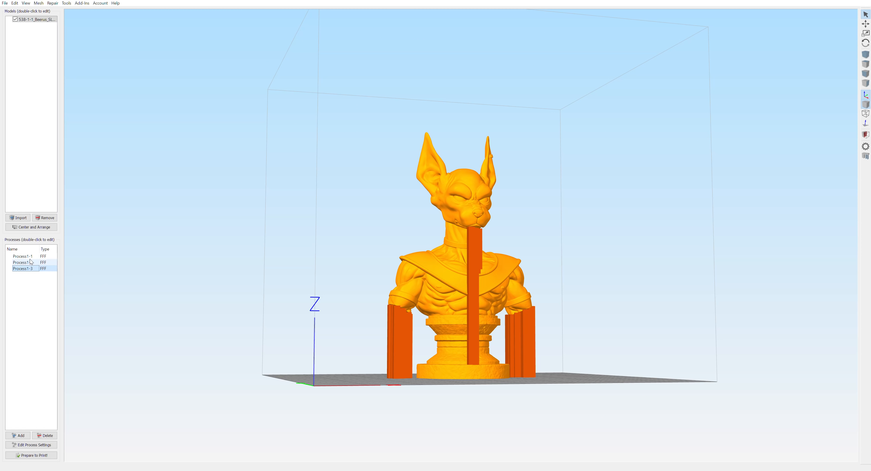
Set the primary layer height of Process1-1 to 0.3 mm and accept the settings
left_click(23, 258)
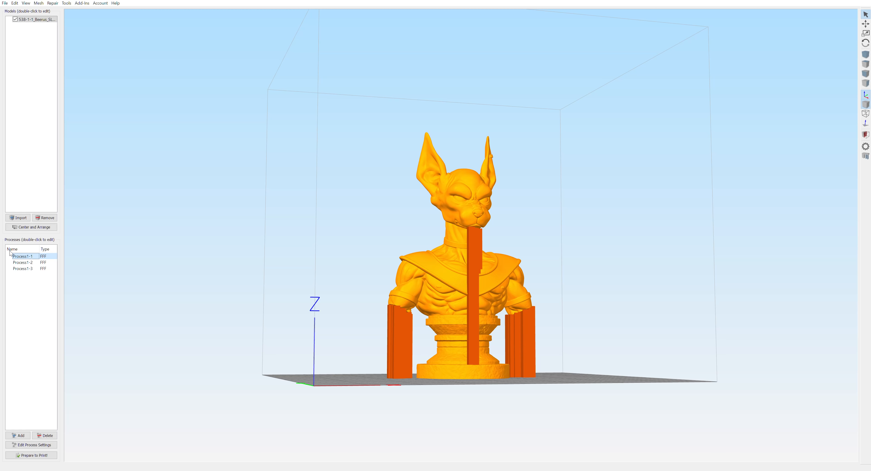
double_click(22, 256)
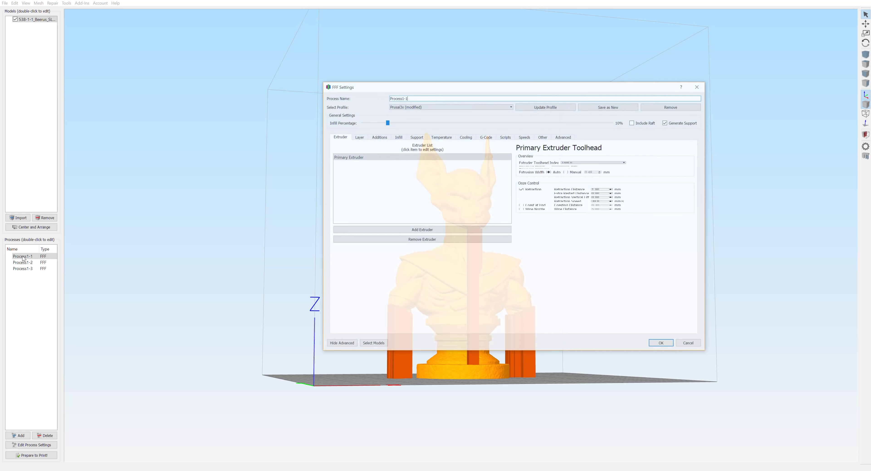
left_click(359, 137)
left_click_drag(375, 163, 389, 164)
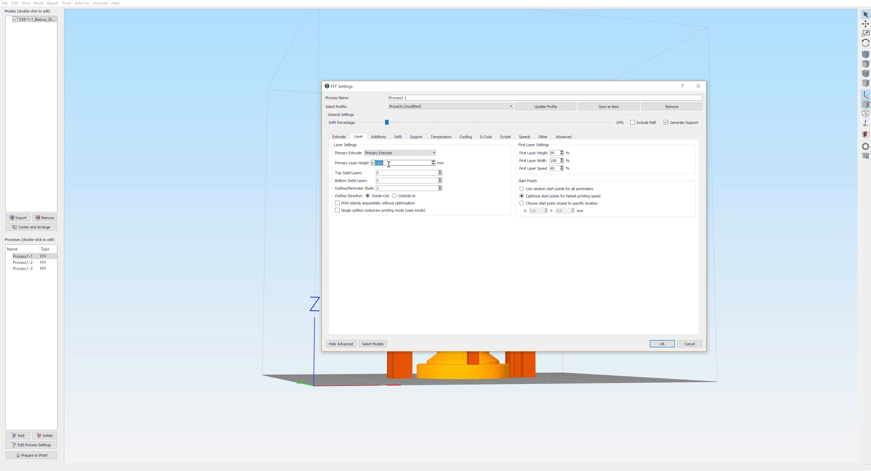
type("3")
left_click(662, 344)
scroll(592, 328, "up", 8)
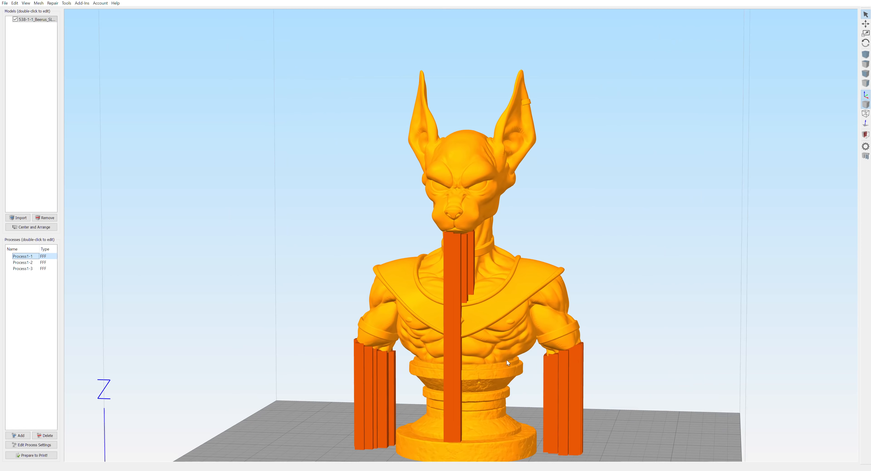
right_click_drag(567, 361, 549, 272)
left_click_drag(549, 272, 527, 271)
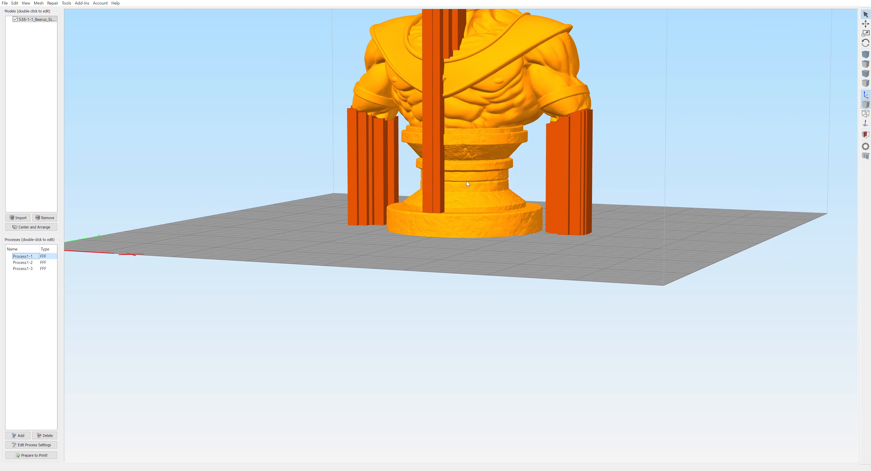
Set the primary layer height of Process1-2, the torso section, to 0.2 mm and accept the settings
left_click_drag(508, 227, 529, 231)
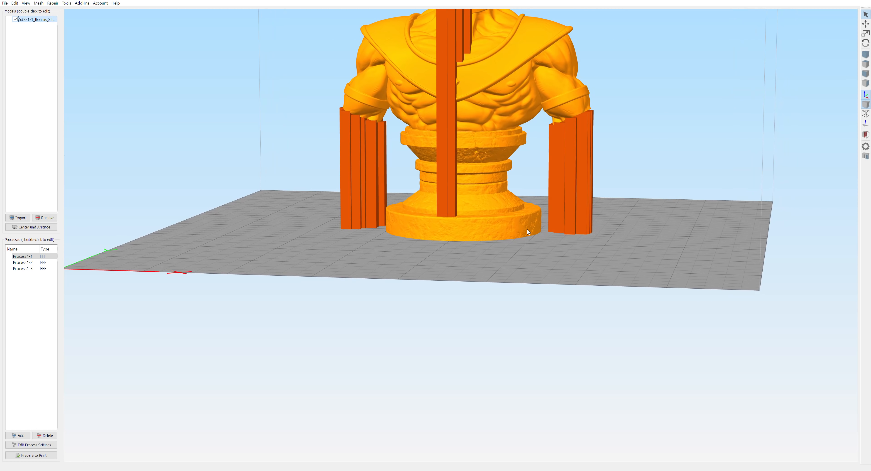
left_click_drag(501, 156, 517, 252)
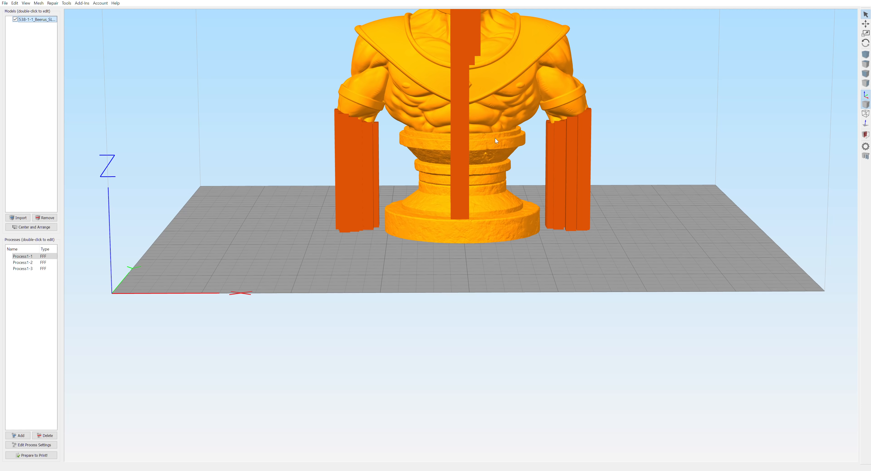
left_click_drag(518, 170, 503, 207)
right_click_drag(558, 84, 545, 127)
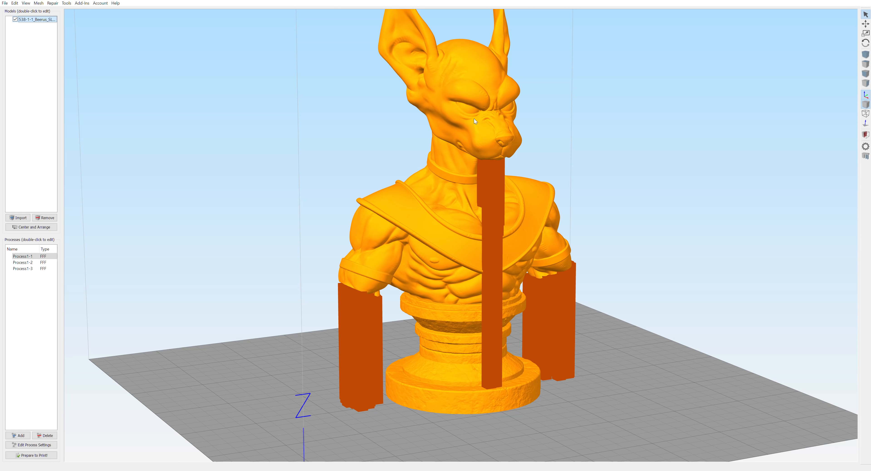
left_click(23, 262)
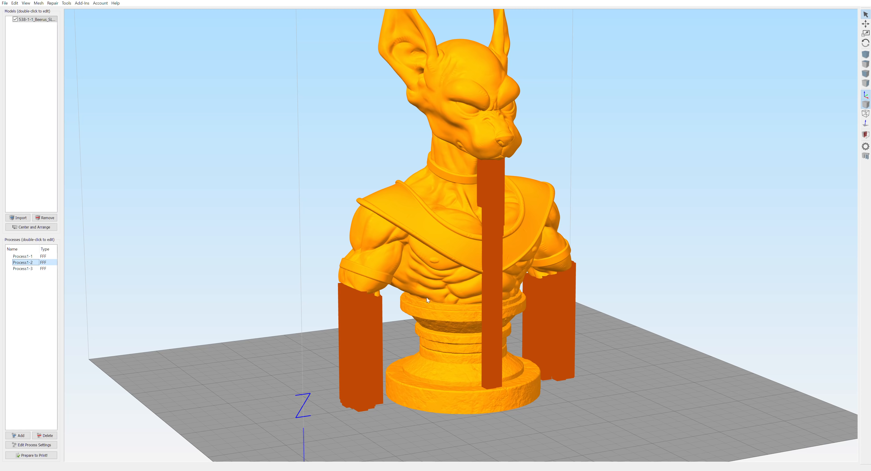
double_click(22, 263)
left_click_drag(416, 94, 651, 92)
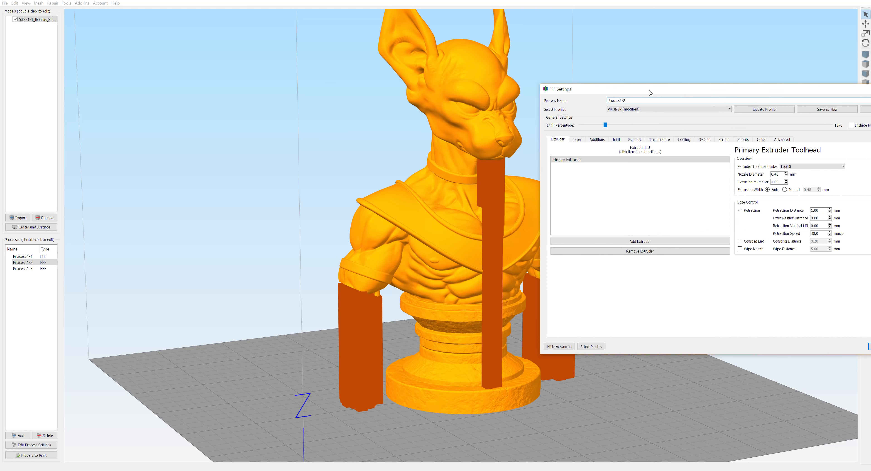
left_click(577, 139)
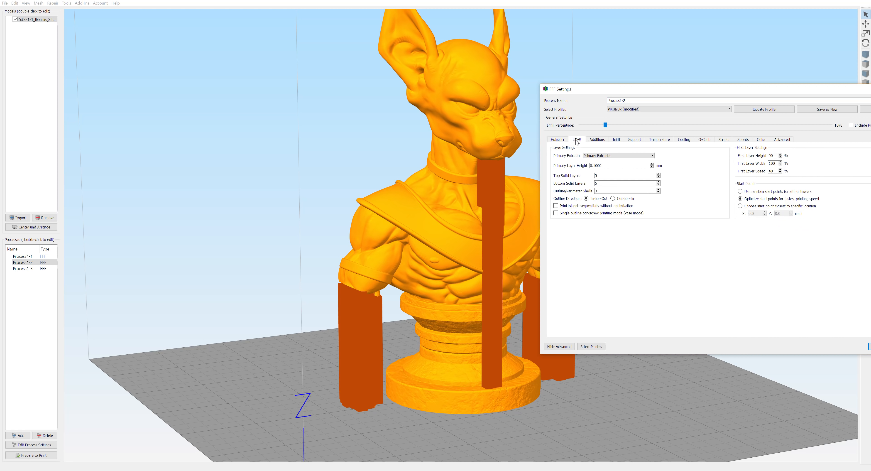
double_click(594, 165)
type("0.2")
left_click_drag(731, 87, 471, 90)
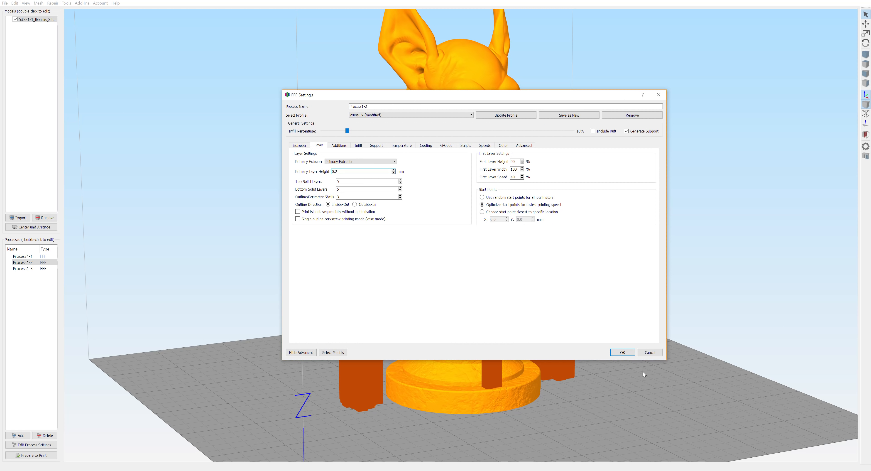
left_click(622, 354)
Set the infill percentage of Process1-1, the base section, to 0% and accept the settings
left_click(27, 257)
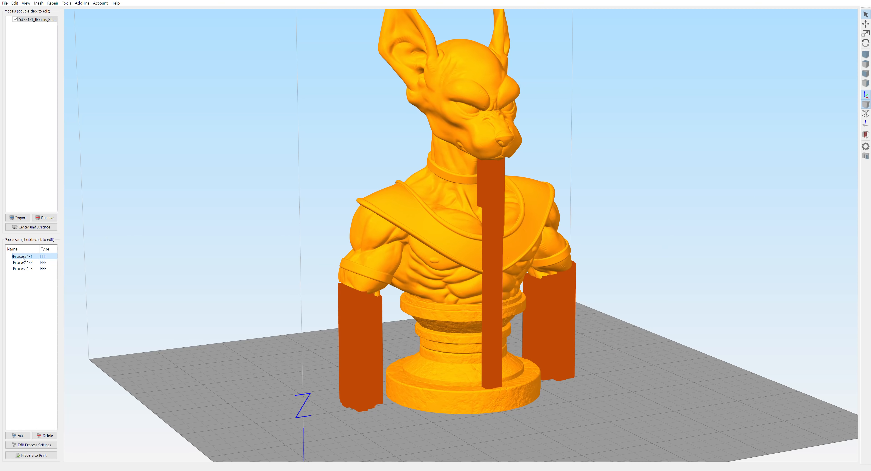
double_click(23, 258)
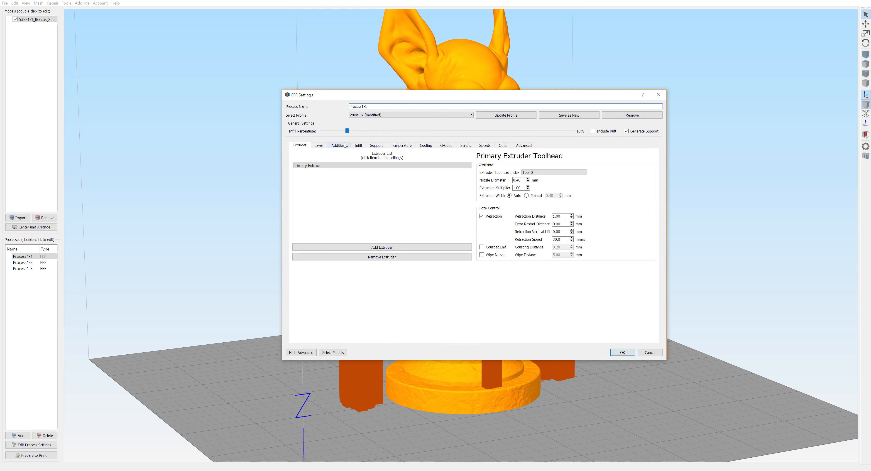
left_click(322, 147)
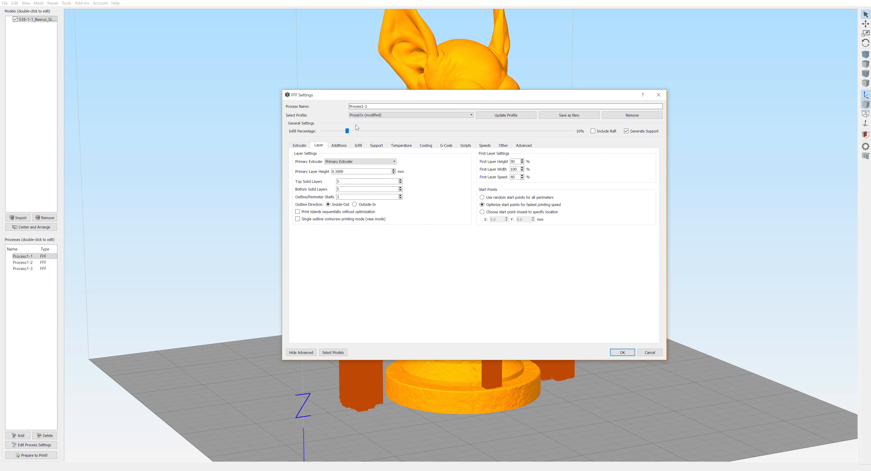
left_click(327, 132)
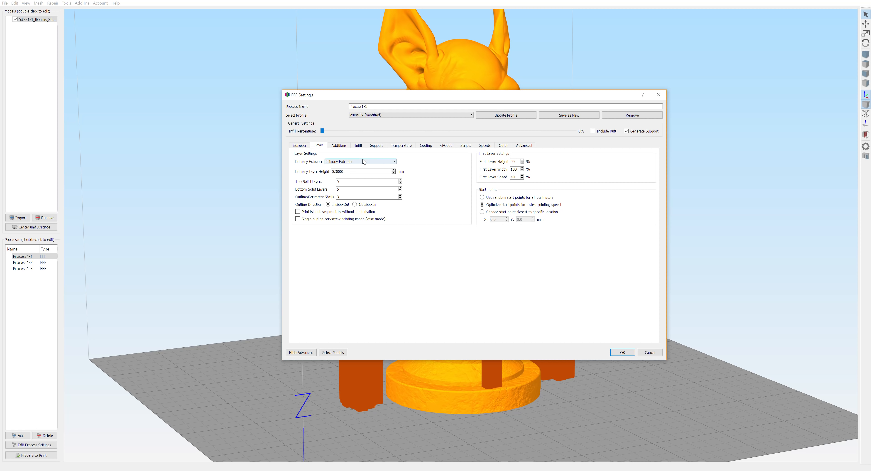
left_click(622, 352)
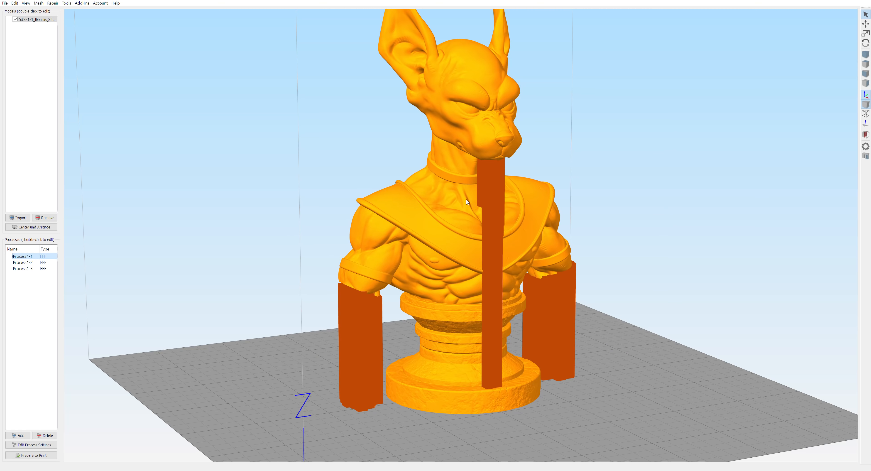
Review the layer settings of Process1-3, which covers the head section, without changing them
left_click(27, 269)
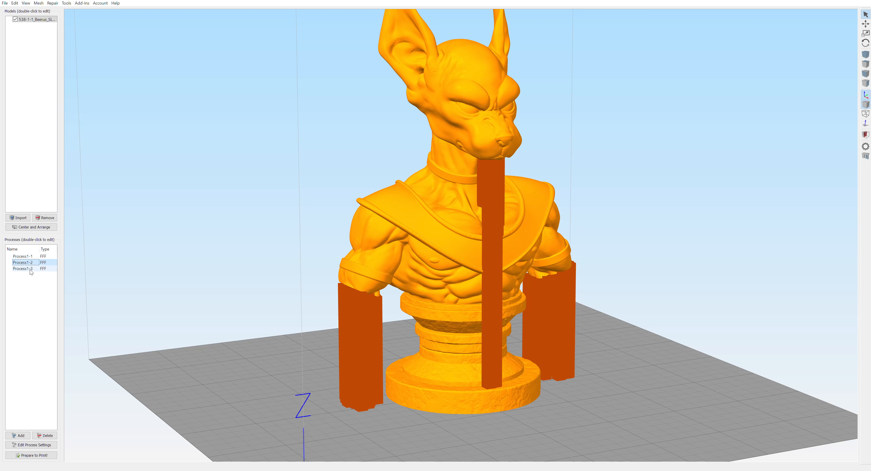
left_click_drag(372, 173, 452, 168)
left_click_drag(321, 159, 367, 199)
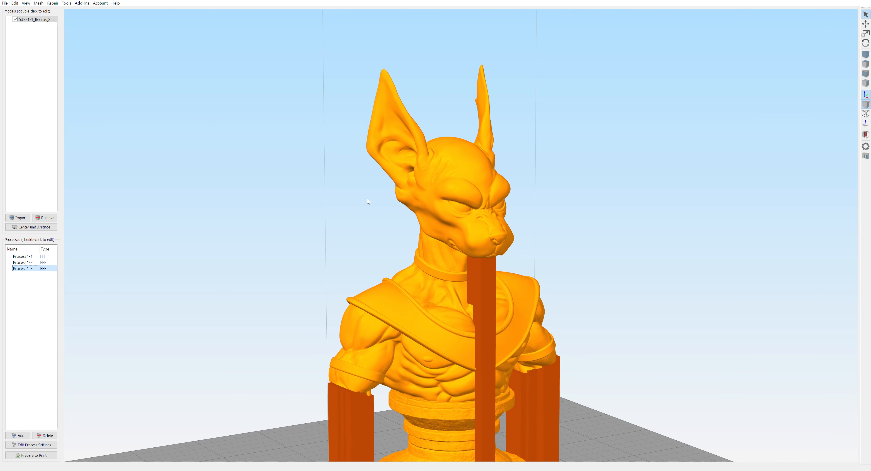
double_click(24, 269)
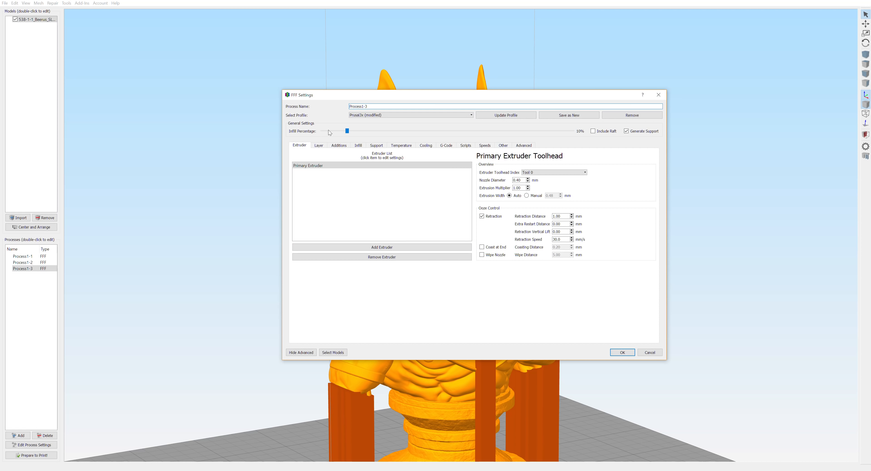
left_click(319, 145)
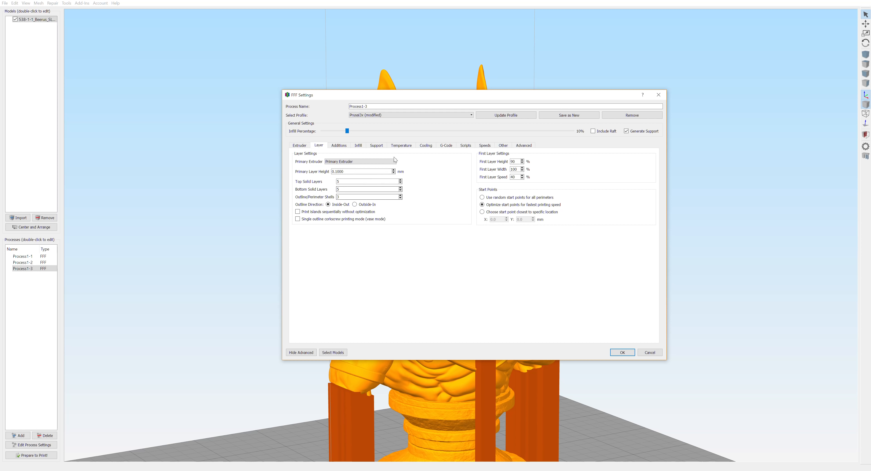
left_click(624, 354)
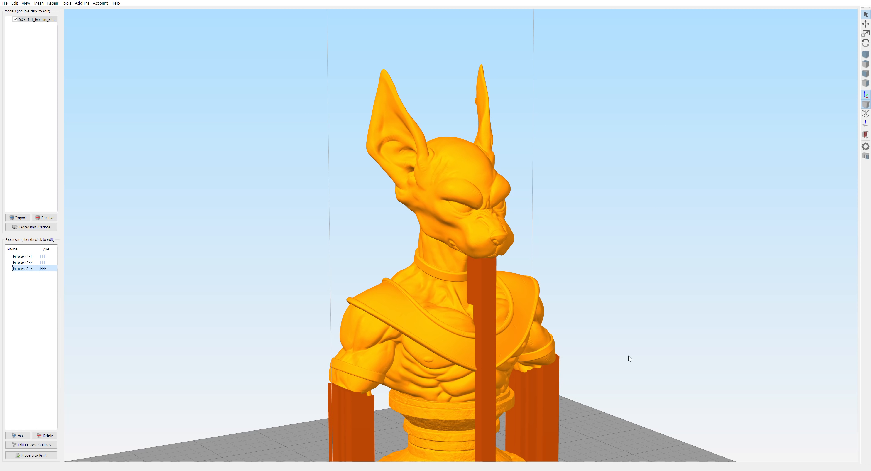
Try to slice all three processes together with continuous layer-by-layer printing, declining to continue at the width/height ratio check
left_click_drag(399, 351, 480, 382)
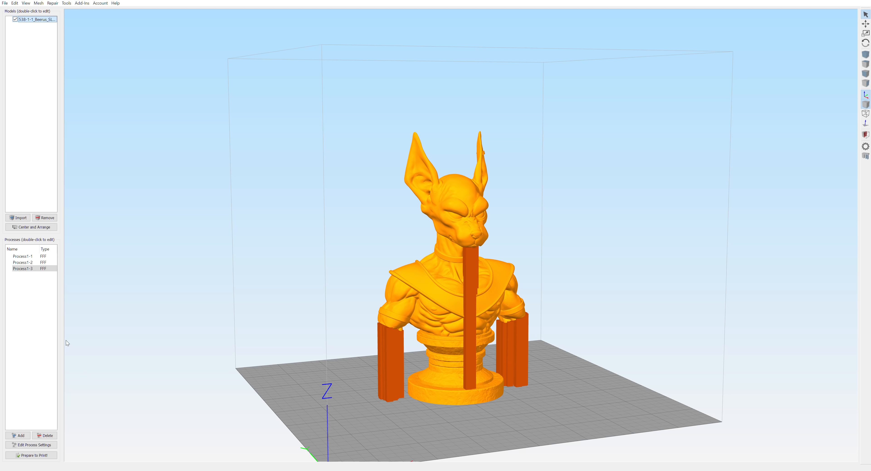
left_click(44, 453)
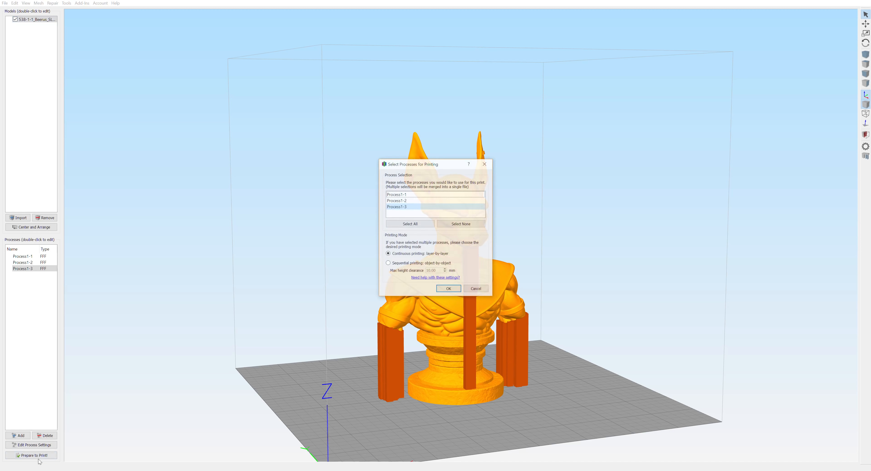
left_click(418, 224)
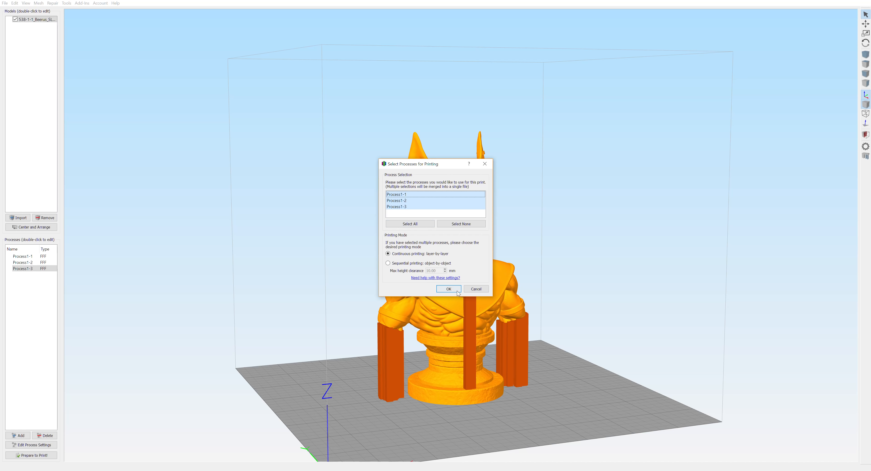
left_click(448, 289)
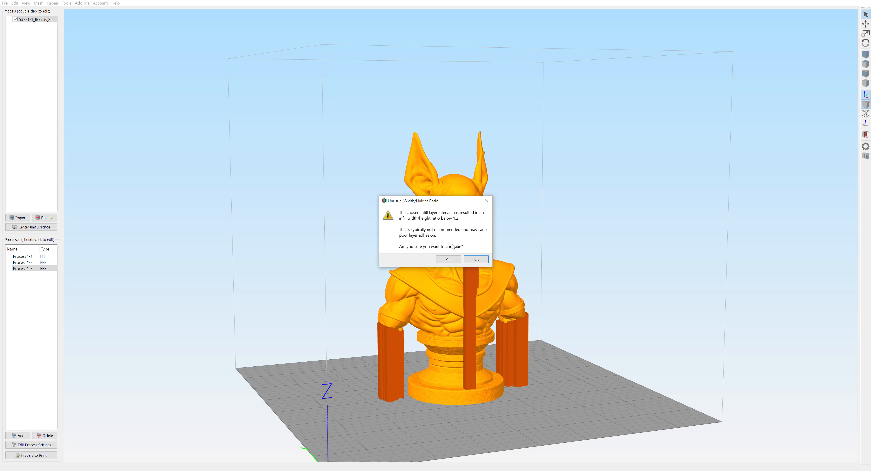
left_click(475, 261)
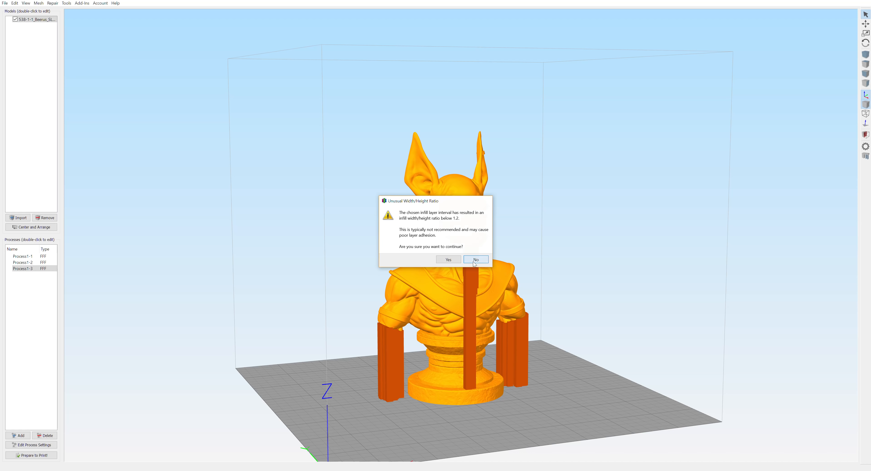
Examine the primary layer height of Process1-1 and how many layers its infill is combined over
double_click(22, 256)
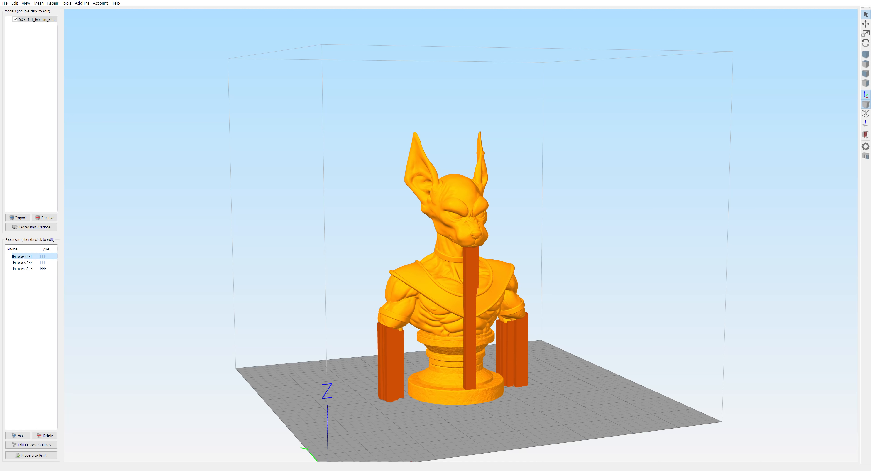
left_click(319, 146)
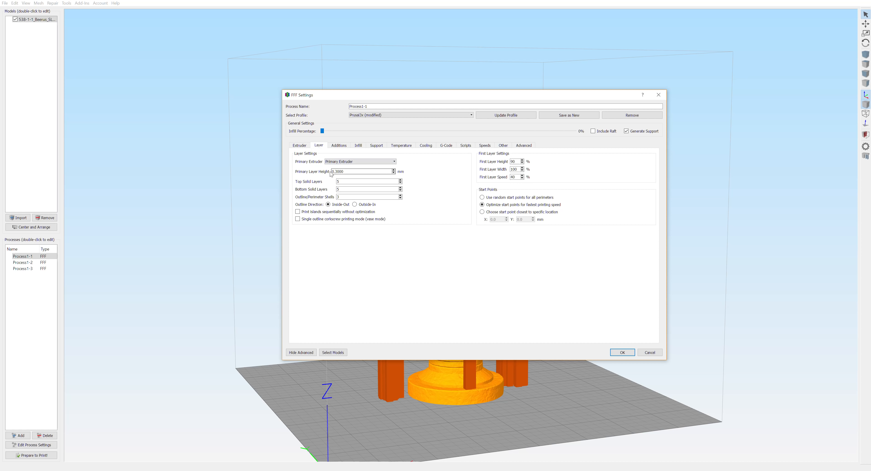
left_click_drag(334, 172, 345, 171)
left_click(356, 172)
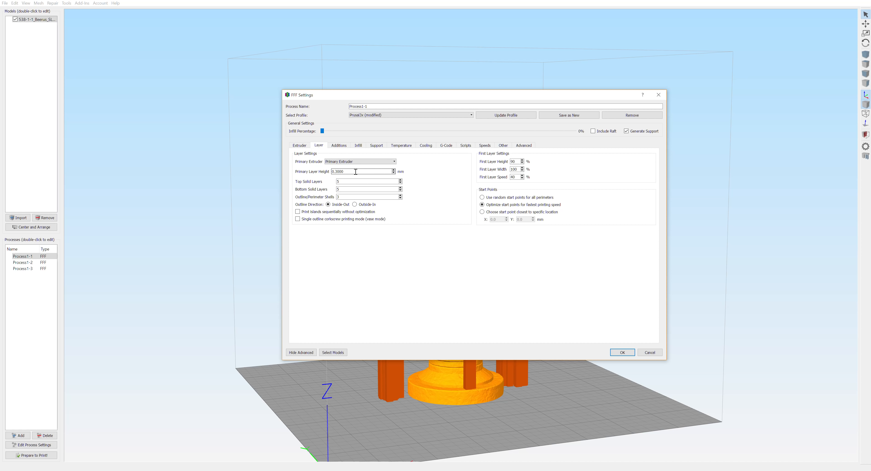
left_click(358, 148)
left_click_drag(423, 215, 415, 216)
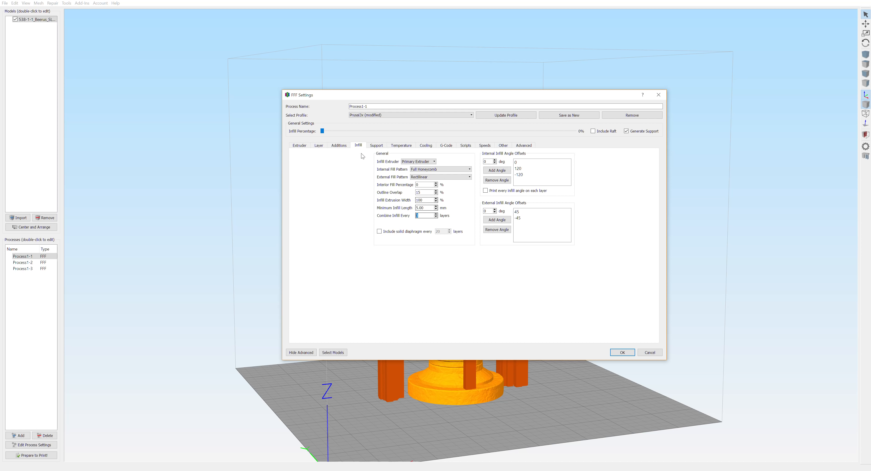
left_click(346, 145)
left_click(324, 145)
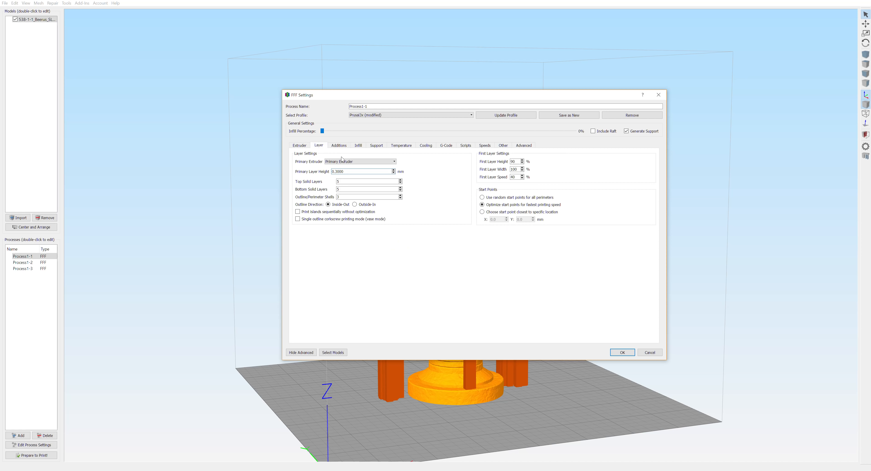
left_click_drag(335, 171, 349, 171)
left_click(358, 146)
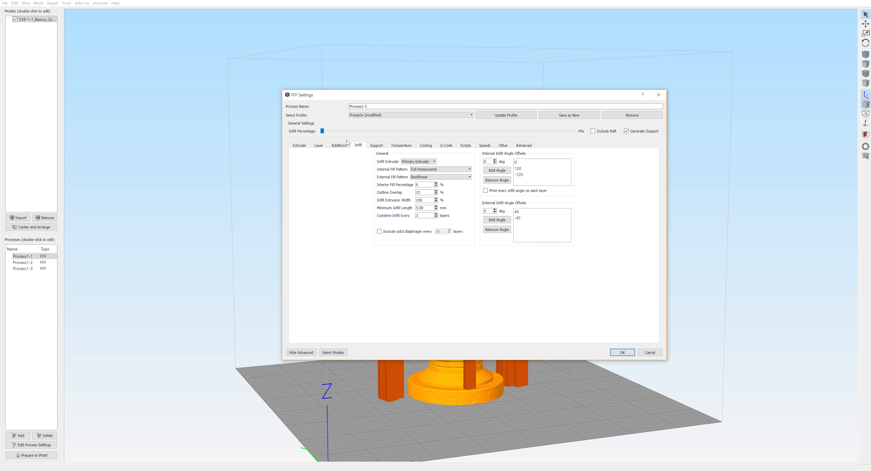
left_click(340, 145)
left_click(358, 145)
left_click(319, 145)
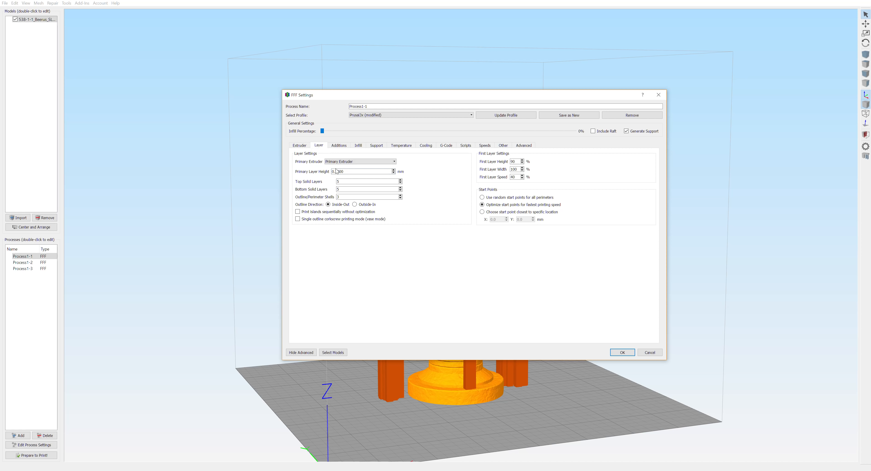
left_click_drag(332, 171, 348, 172)
Set Process1-1 to combine infill every 1 layer and support every 1 layer, and accept the settings
left_click(368, 145)
left_click(360, 146)
left_click(419, 217)
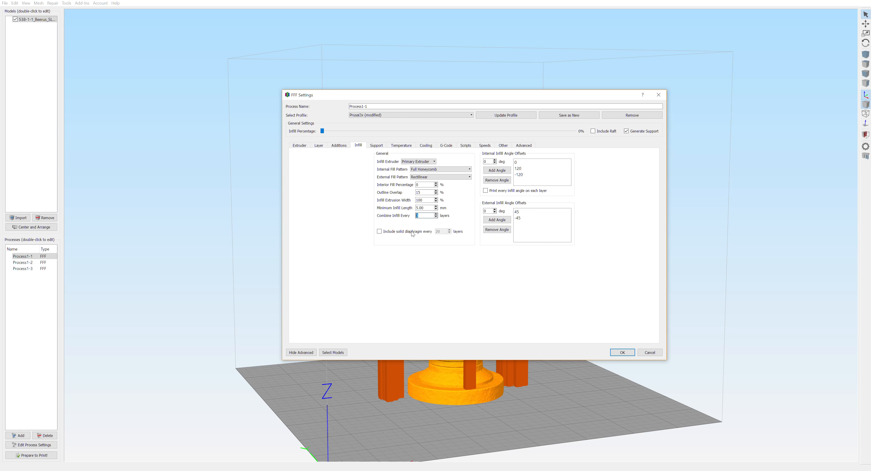
type("1")
left_click(386, 145)
double_click(427, 202)
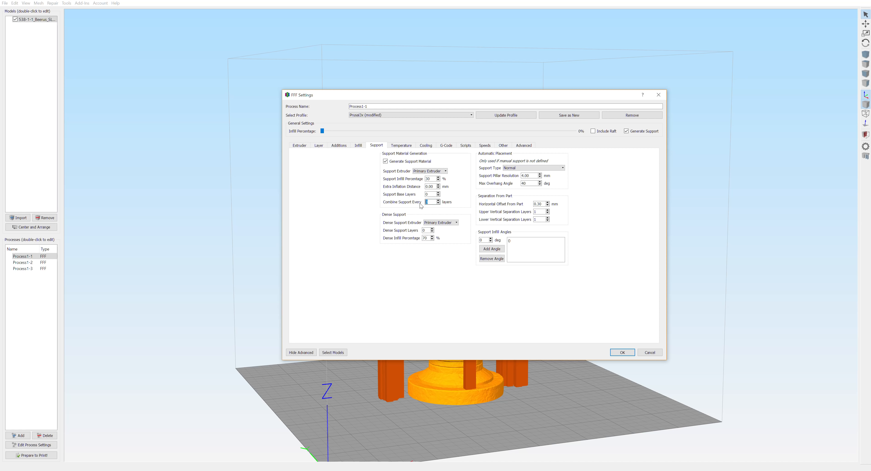
type("1")
left_click(319, 146)
left_click(622, 352)
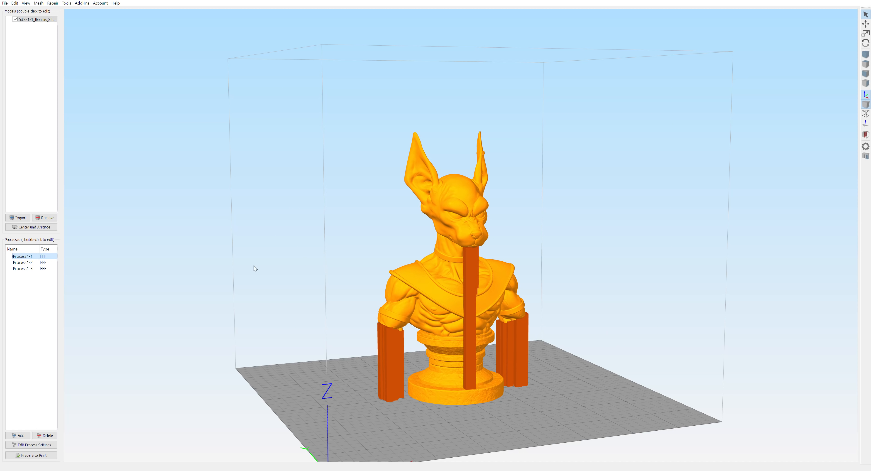
Check the primary layer height and infill combination of Process1-1 without changing them
double_click(24, 258)
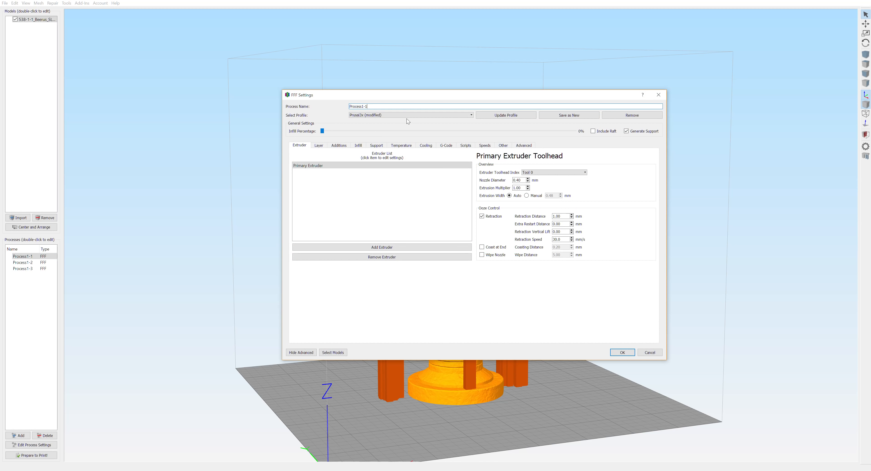
left_click(319, 146)
left_click_drag(358, 172, 335, 172)
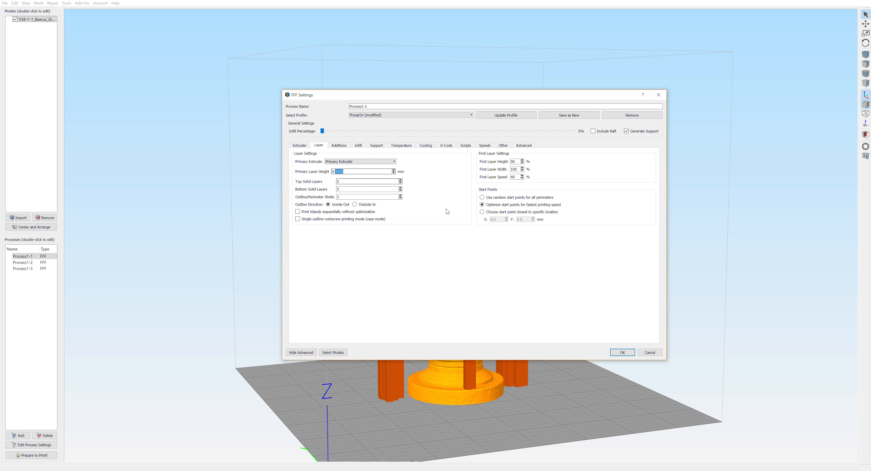
left_click(359, 146)
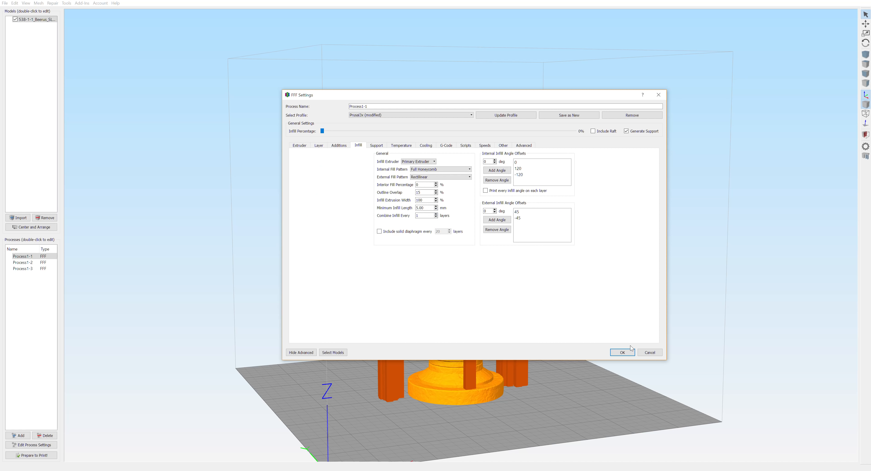
left_click(650, 353)
Examine the primary layer height of Process1-2 and how many layers its infill is combined over
left_click(36, 263)
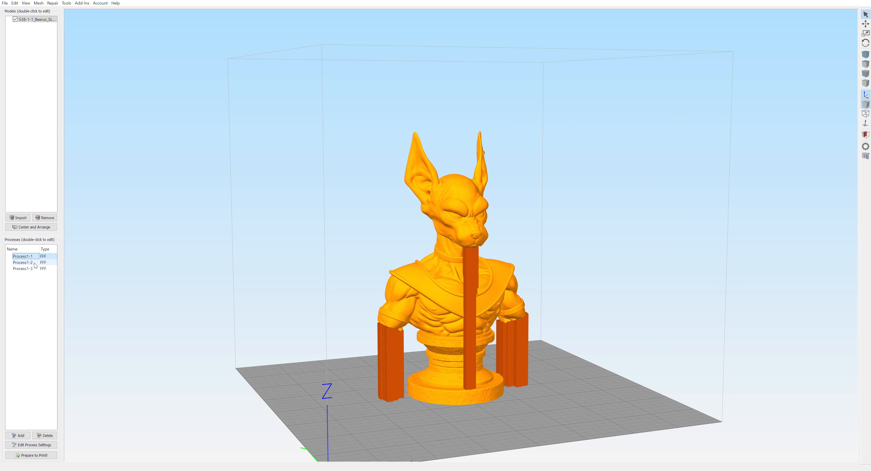
double_click(35, 263)
left_click(319, 145)
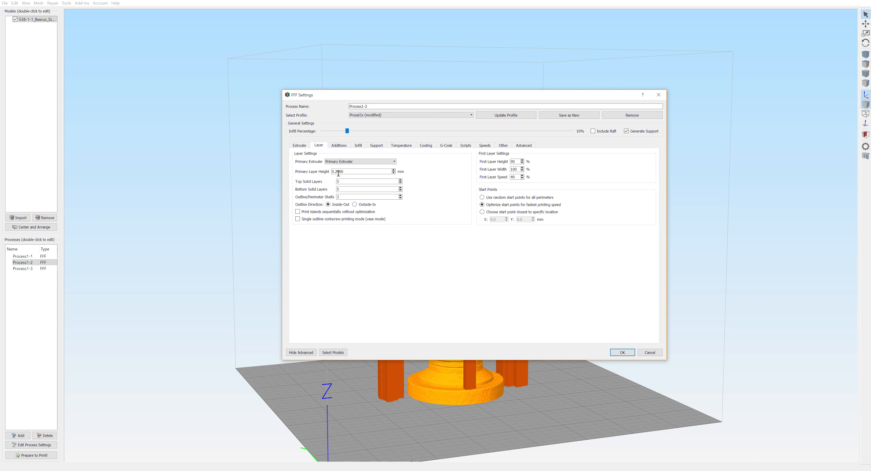
left_click_drag(335, 172, 347, 171)
left_click(358, 147)
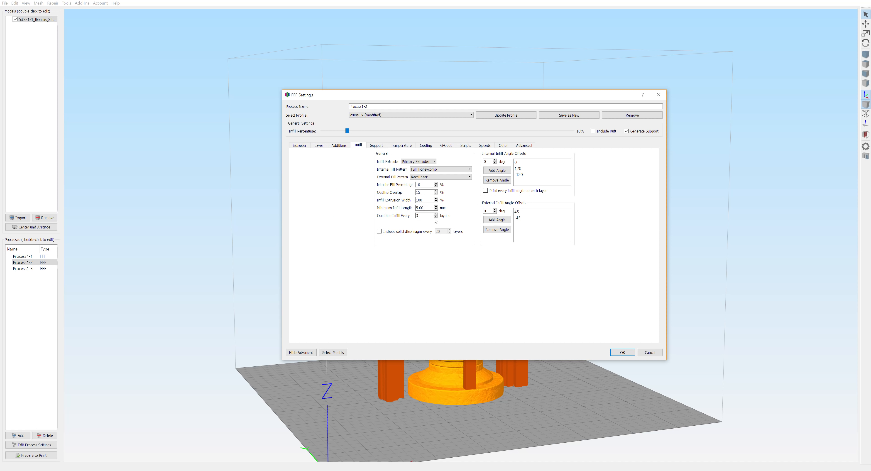
double_click(415, 217)
left_click(319, 145)
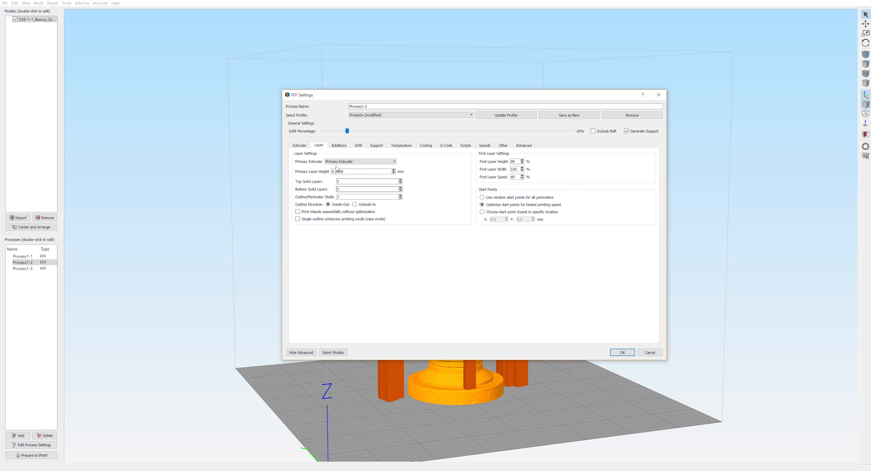
left_click_drag(337, 171, 348, 171)
Set Process1-2 to combine infill every 1 layer, check its support and layer settings, and accept the settings
left_click(352, 145)
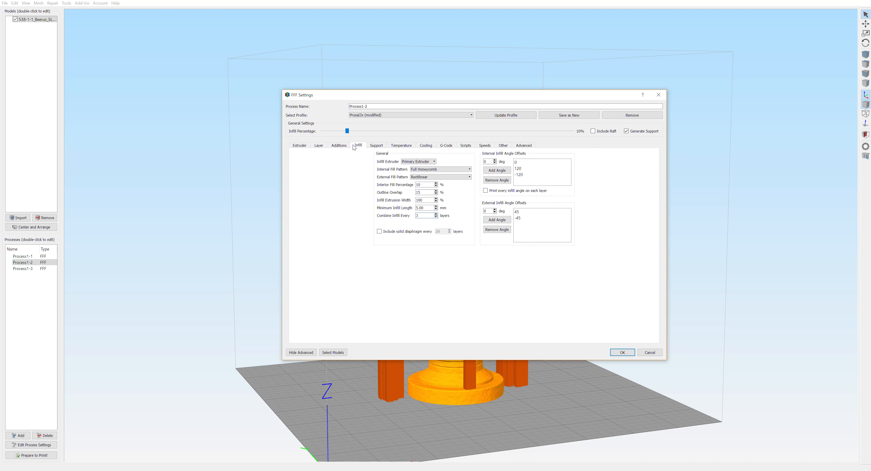
double_click(419, 216)
type("1")
left_click(377, 145)
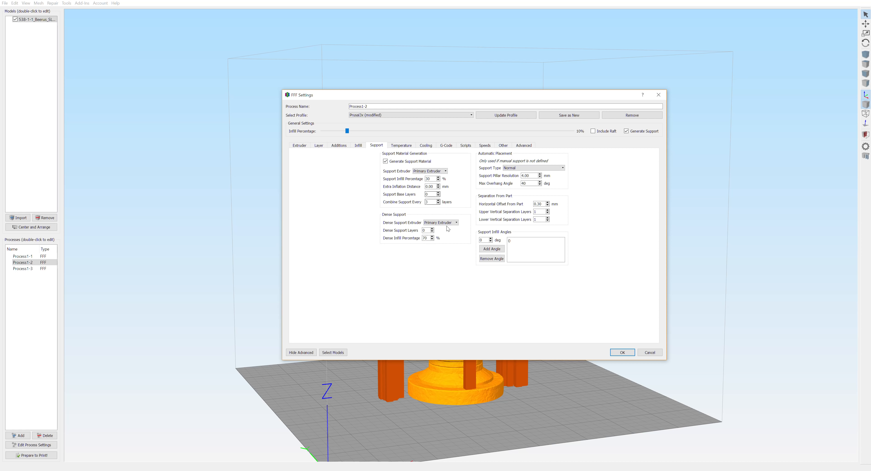
left_click(359, 145)
left_click(377, 145)
left_click(319, 146)
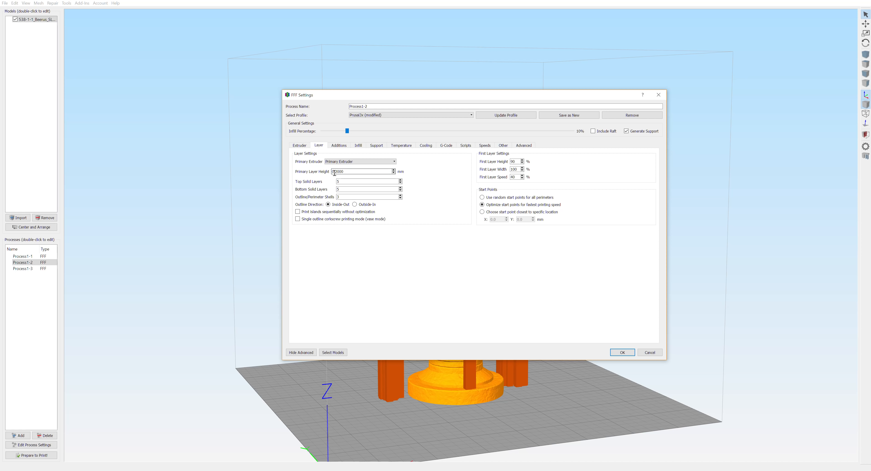
left_click(622, 353)
Slice all three processes together into a preview using continuous layer-by-layer printing
left_click(54, 457)
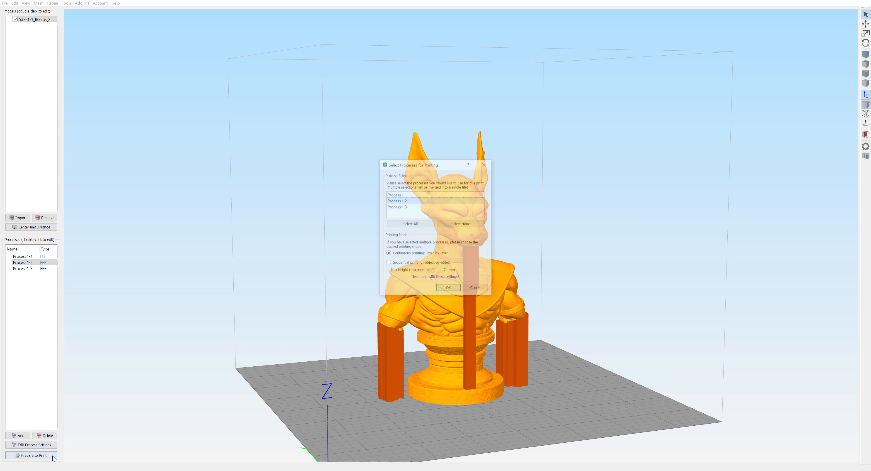
left_click(422, 224)
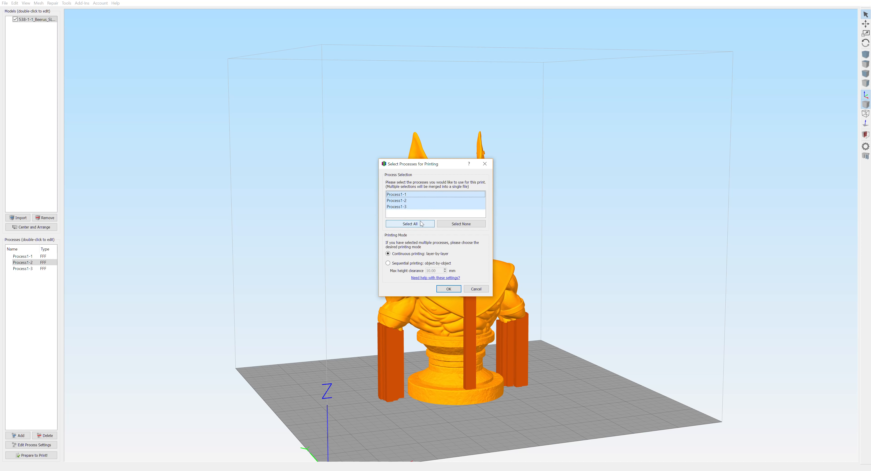
left_click(450, 289)
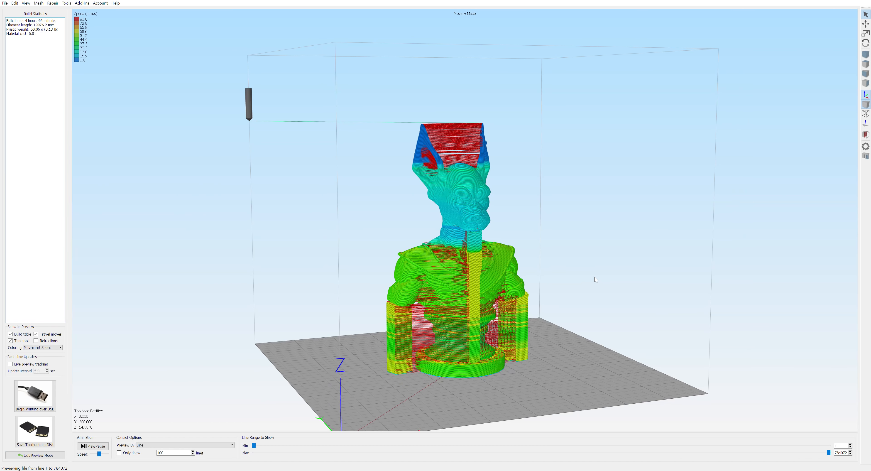
Inspect the sliced layers on the head and neck, including the layer height transition on the neck
left_click_drag(583, 273, 335, 163)
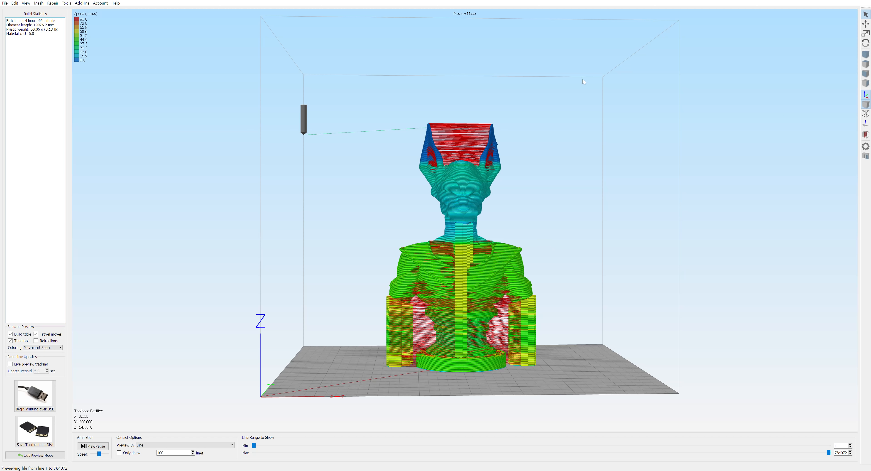
scroll(583, 79, "up", 10)
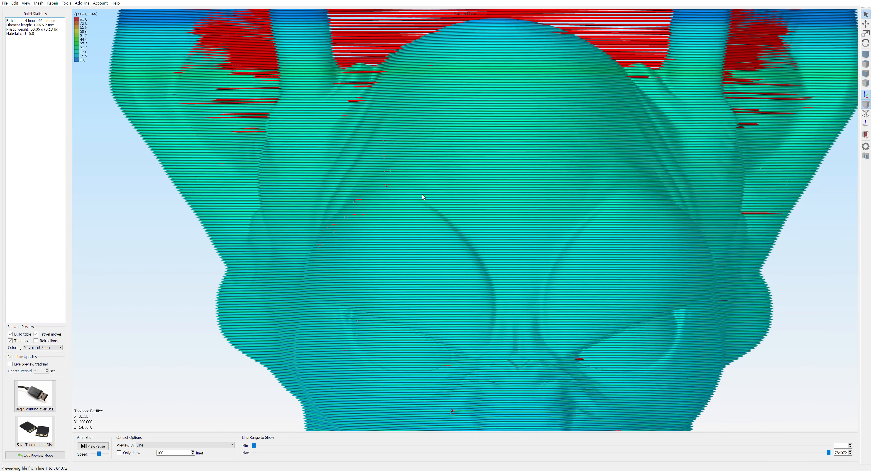
scroll(422, 194, "down", 3)
left_click_drag(300, 283, 296, 68)
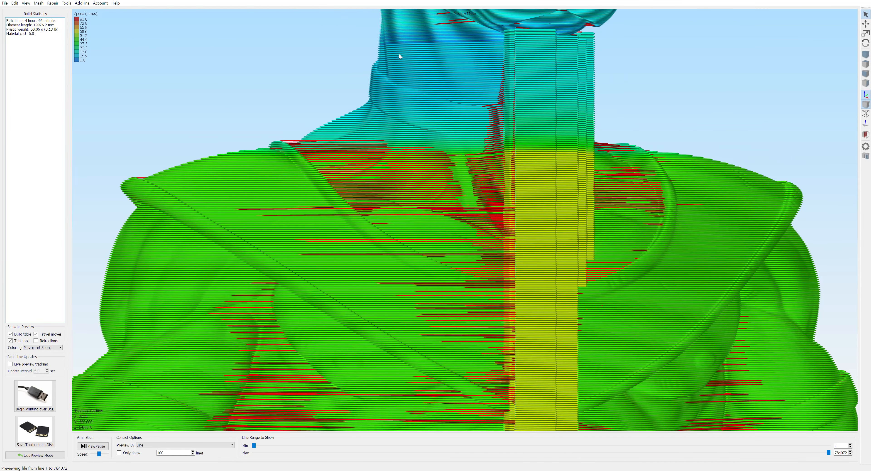
middle_click_drag(333, 41, 316, 163)
scroll(380, 183, "up", 4)
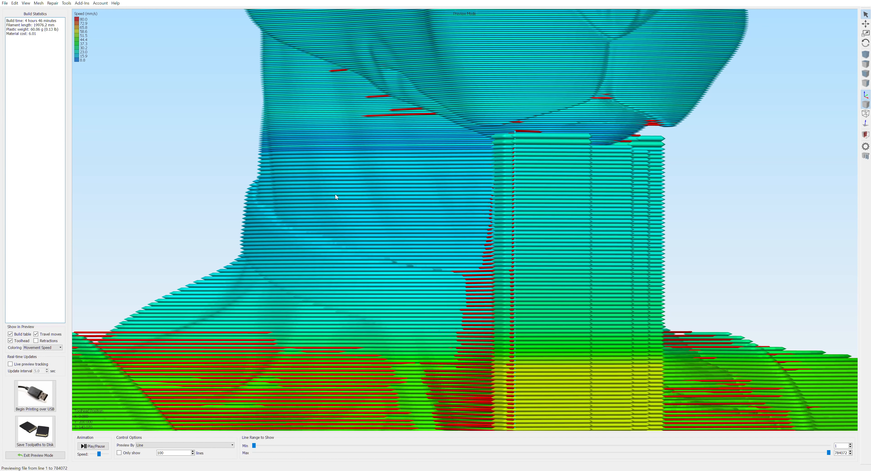
scroll(367, 174, "down", 2)
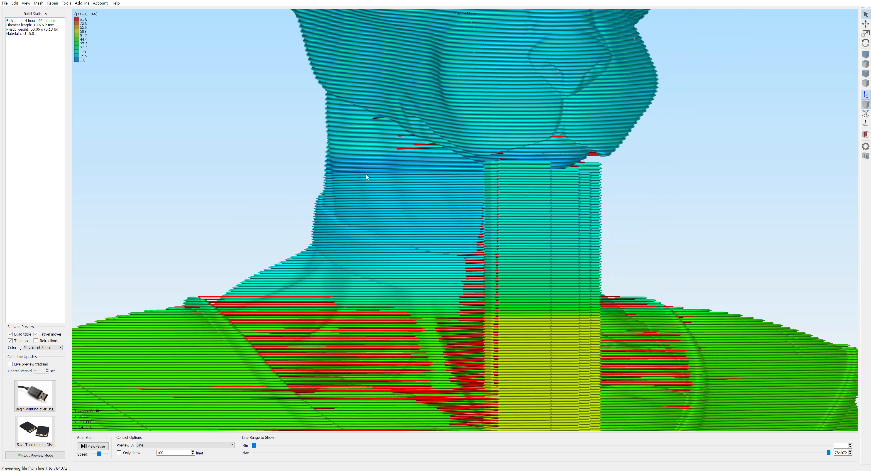
Inspect the sliced layers of the torso, arm supports and pedestal, and the whole bust
left_click_drag(366, 174, 428, 162)
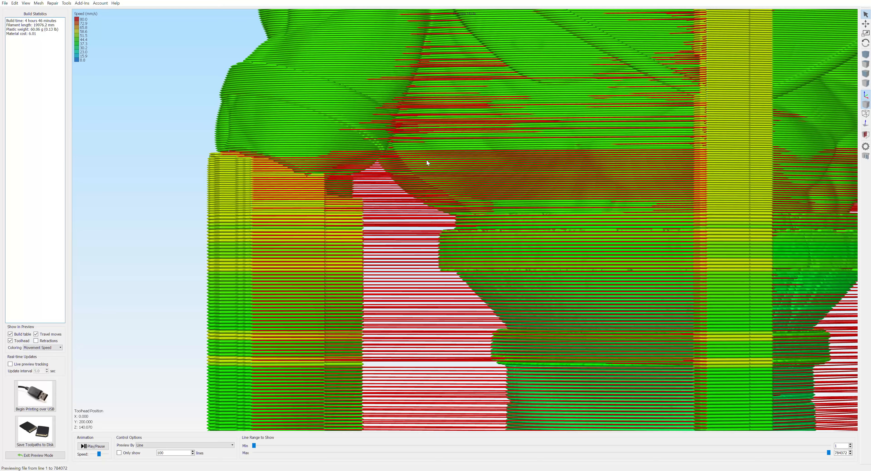
middle_click_drag(517, 230, 456, 245)
scroll(444, 128, "down", 3)
scroll(449, 210, "up", 6)
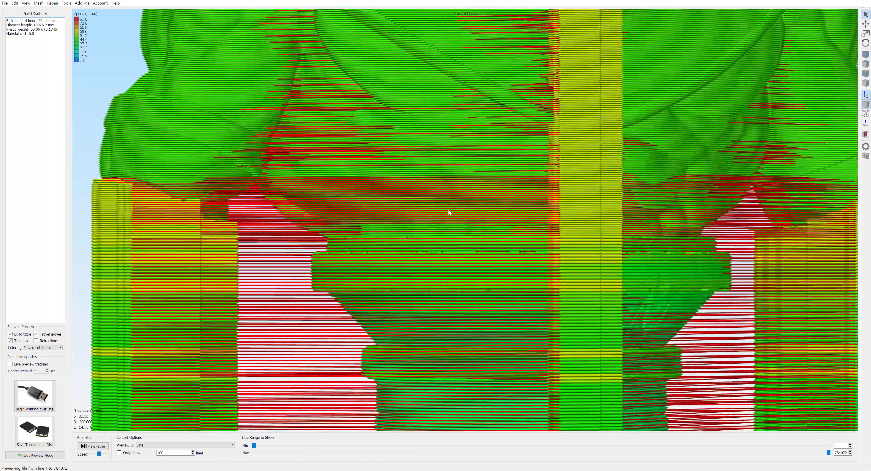
scroll(447, 222, "down", 4)
middle_click_drag(469, 175, 499, 115)
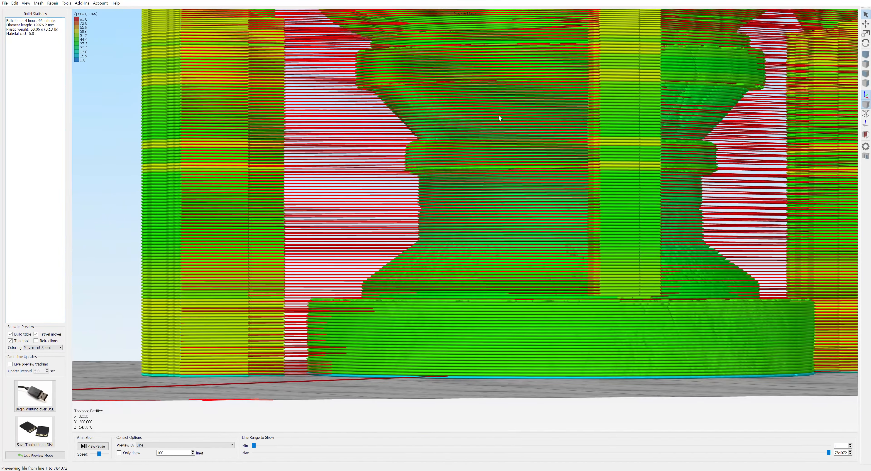
left_click_drag(498, 115, 517, 159)
scroll(595, 76, "up", 4)
scroll(590, 77, "down", 5)
scroll(563, 118, "down", 6)
middle_click_drag(454, 149, 450, 275)
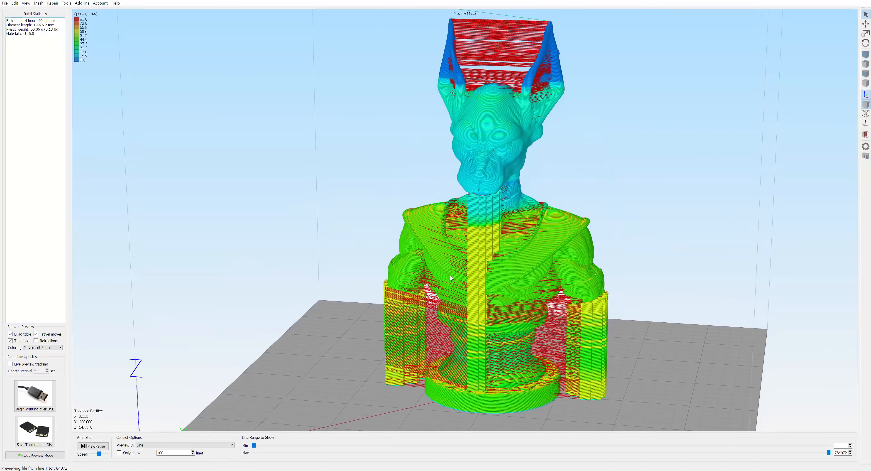
left_click_drag(450, 275, 458, 301)
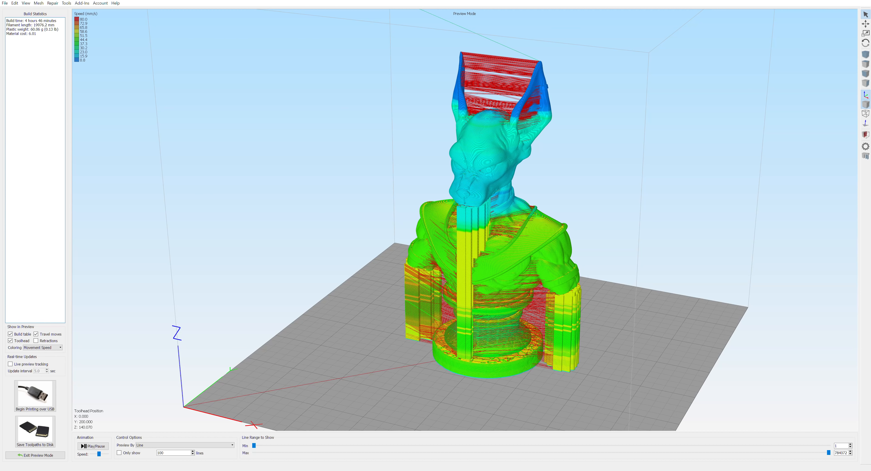
key("alt+Tab")
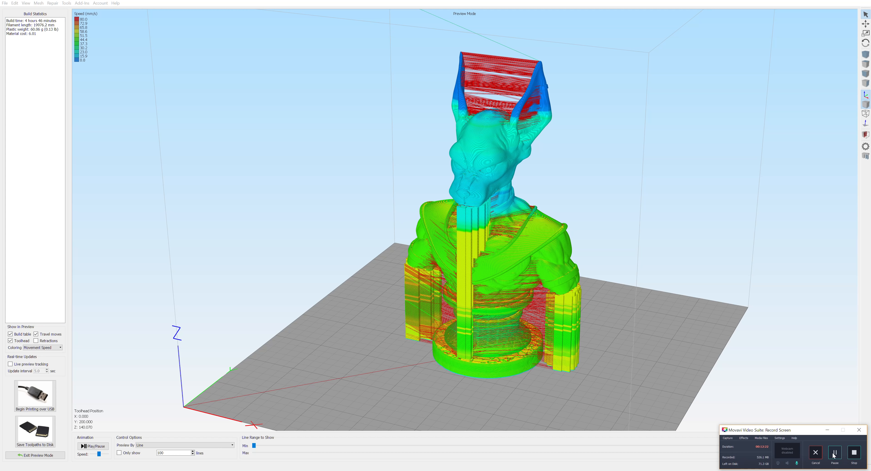